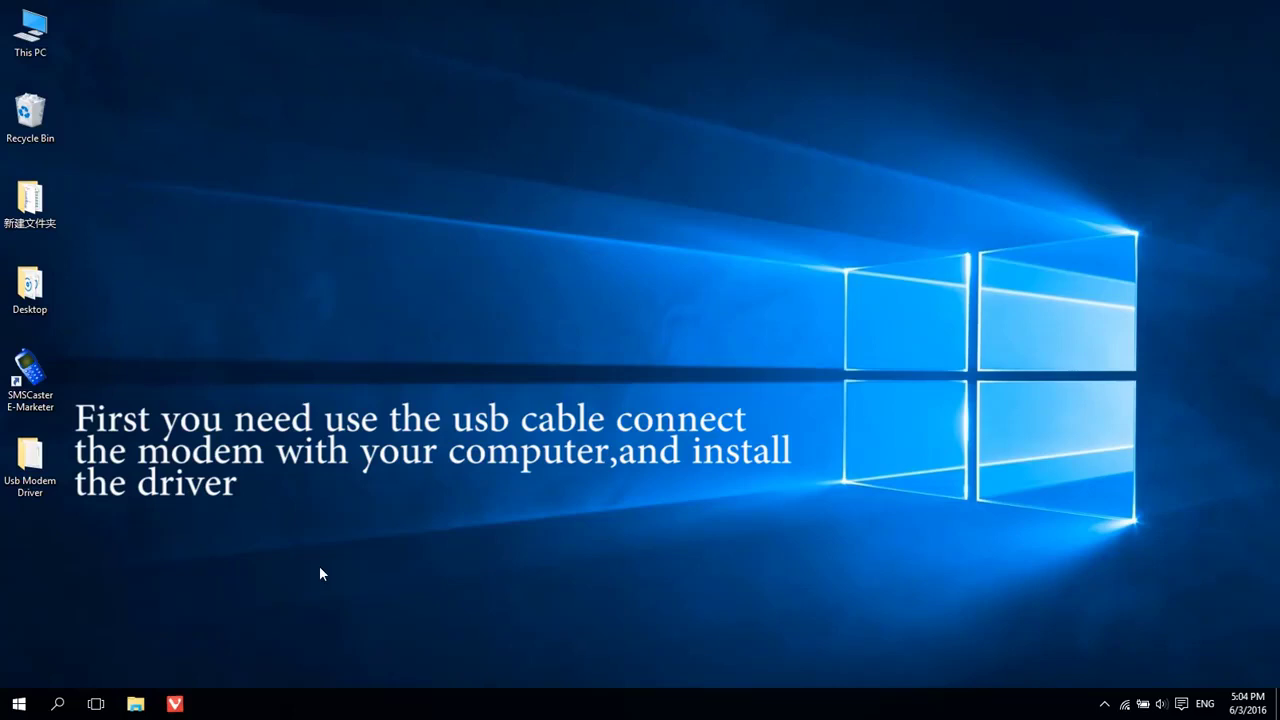
Launch SMSCaster E-Marketer from its desktop shortcut.
{"action": "left_click", "coordinate": [42, 385]}
{"action": "double_click", "coordinate": [42, 385]}
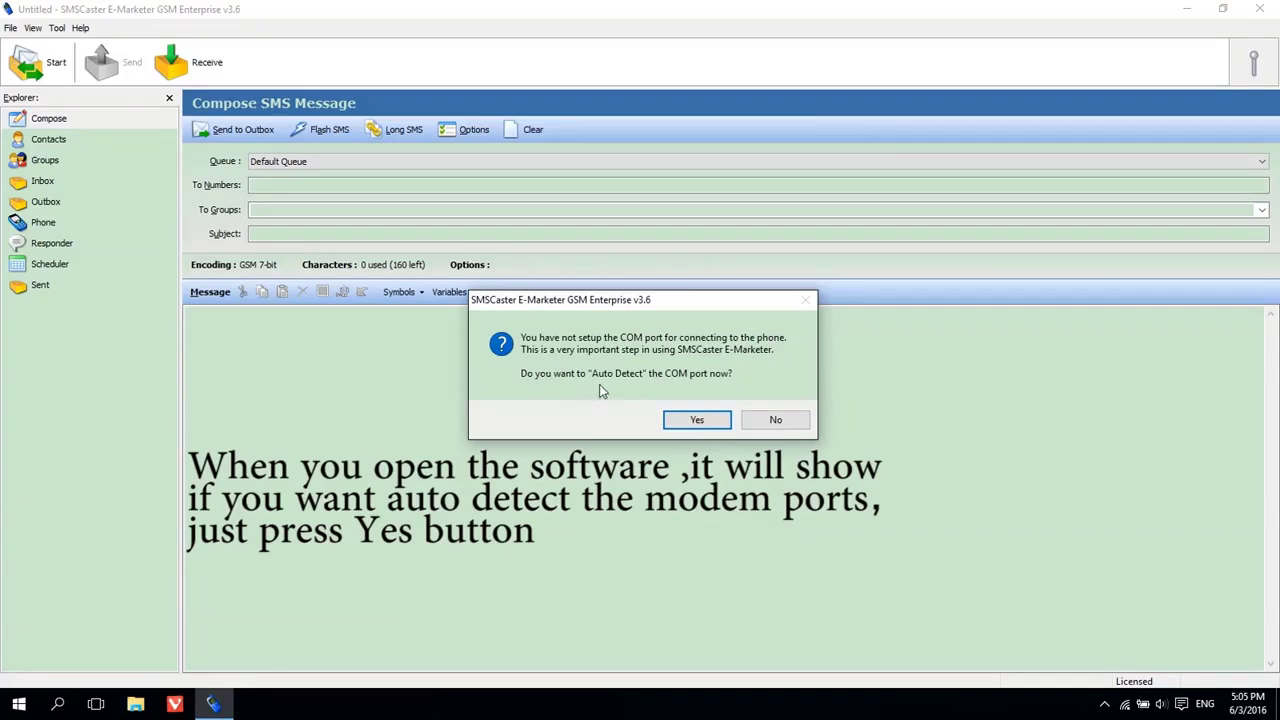
Auto-detect COM ports to find the Quectel_M35 modems on COM4–COM11, then close the report.
{"action": "left_click", "coordinate": [699, 420]}
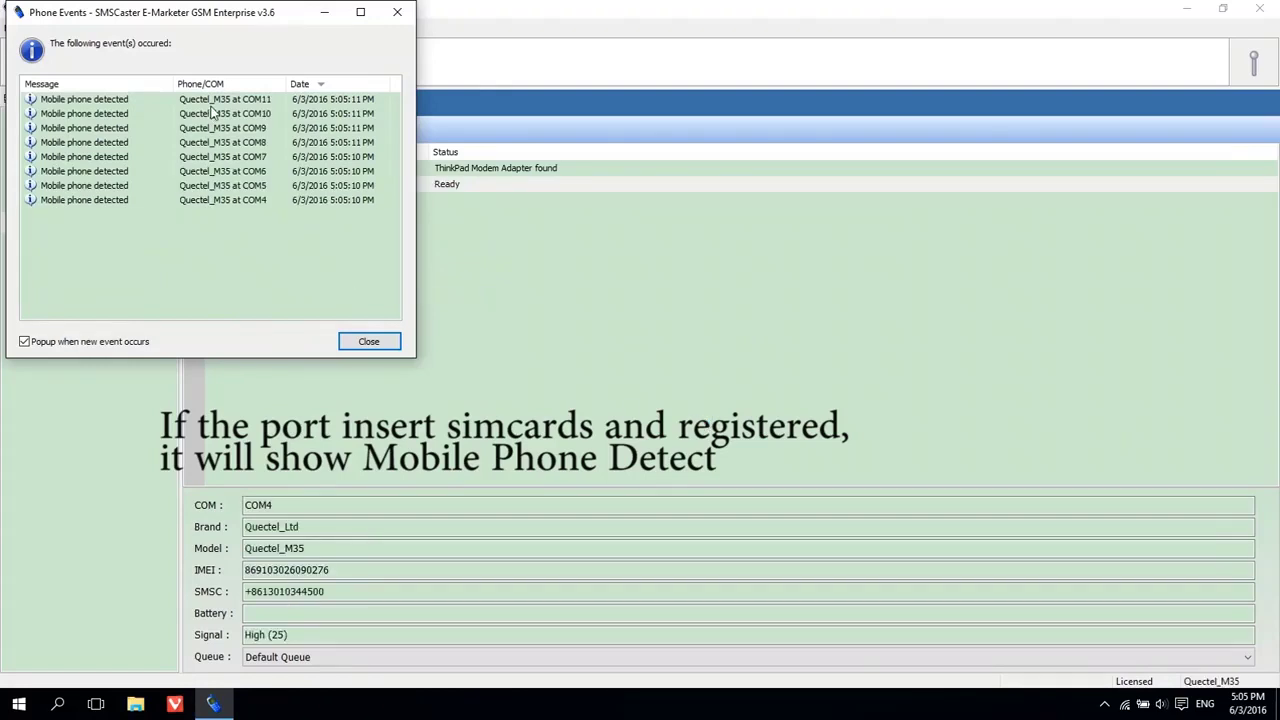
{"action": "left_click", "coordinate": [362, 343]}
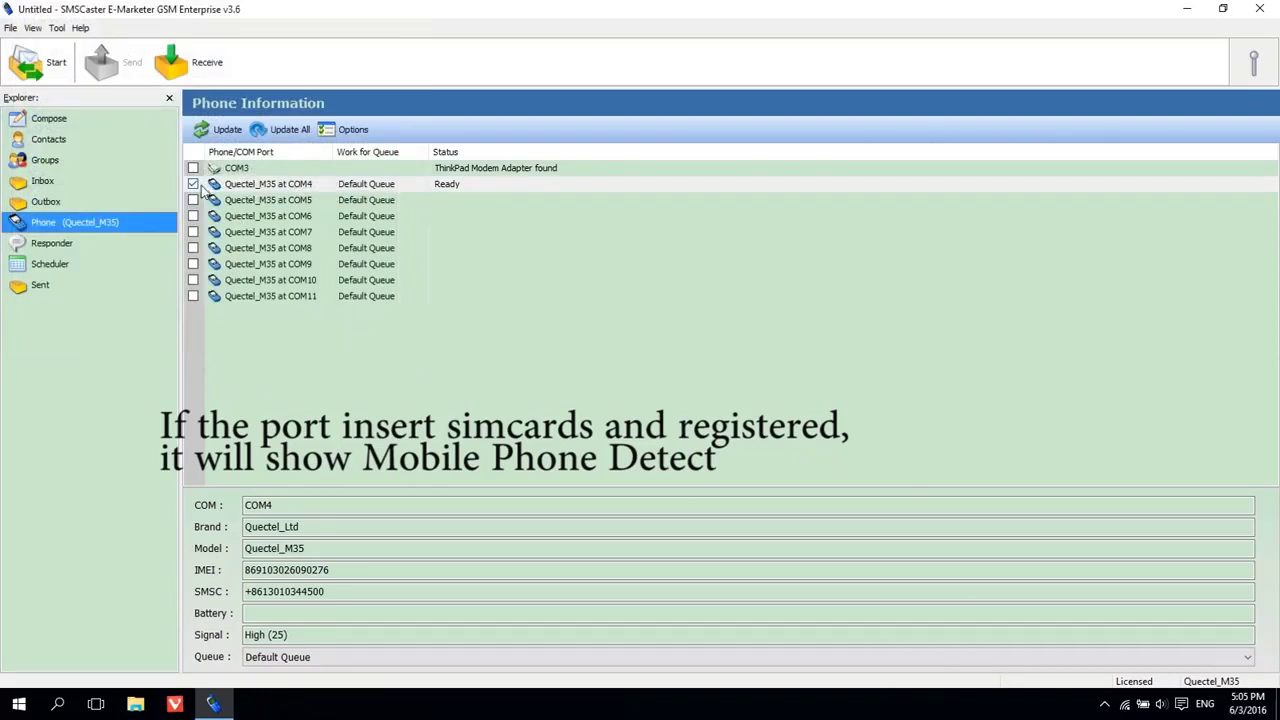
Enable all eight Quectel_M35 modems, COM4 through COM11, so 8 Phones show Ready.
{"action": "left_click", "coordinate": [197, 183]}
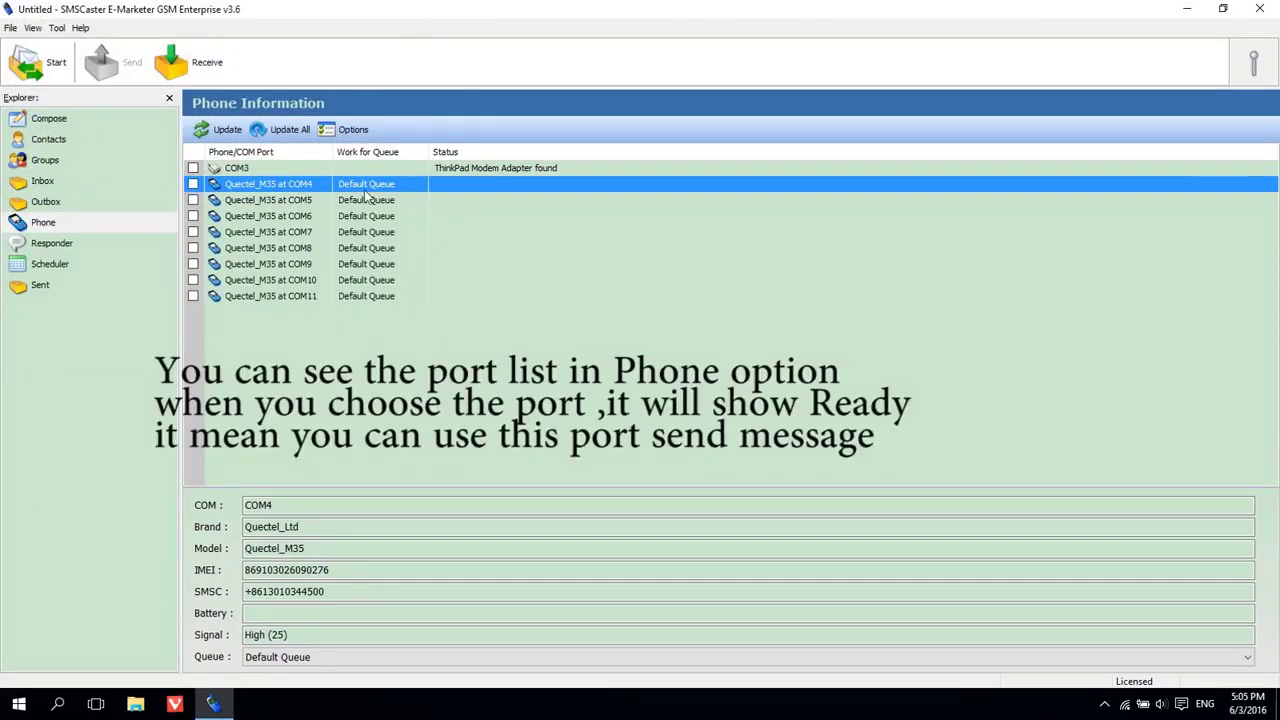
{"action": "left_click", "coordinate": [193, 184]}
{"action": "left_click", "coordinate": [193, 200]}
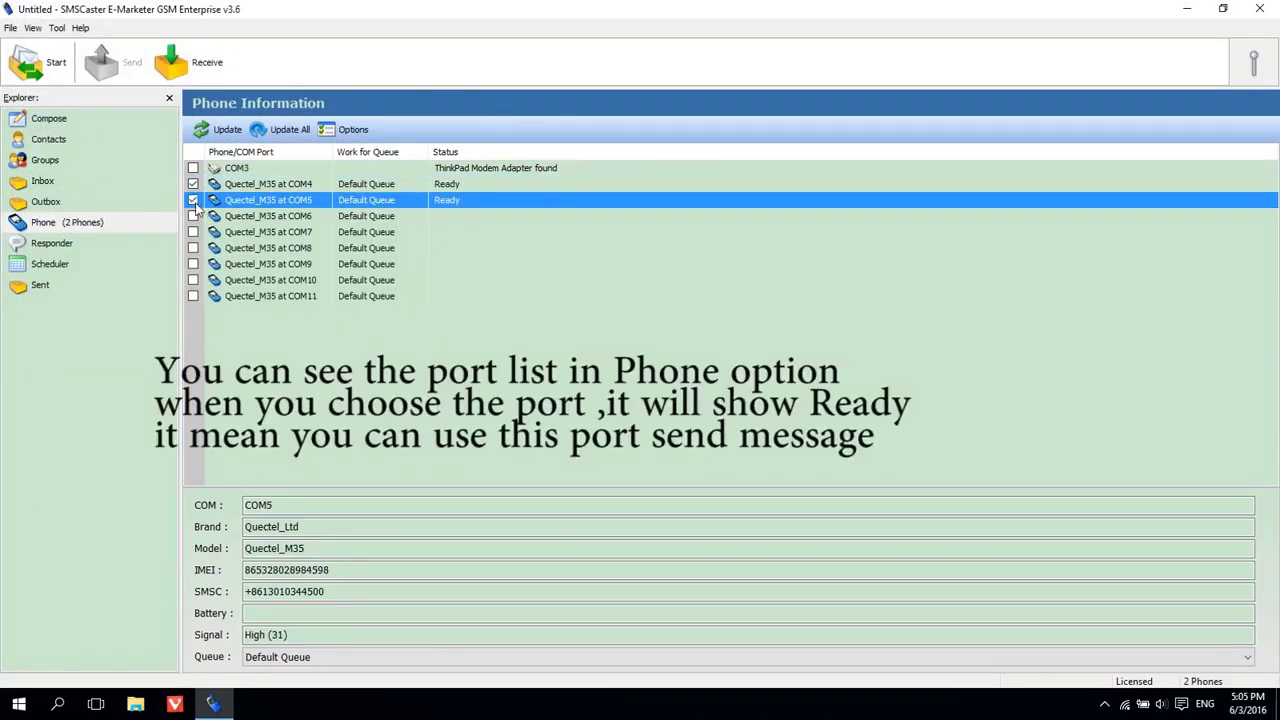
{"action": "left_click", "coordinate": [193, 216]}
{"action": "left_click", "coordinate": [193, 232]}
{"action": "left_click", "coordinate": [193, 248]}
{"action": "left_click", "coordinate": [193, 264]}
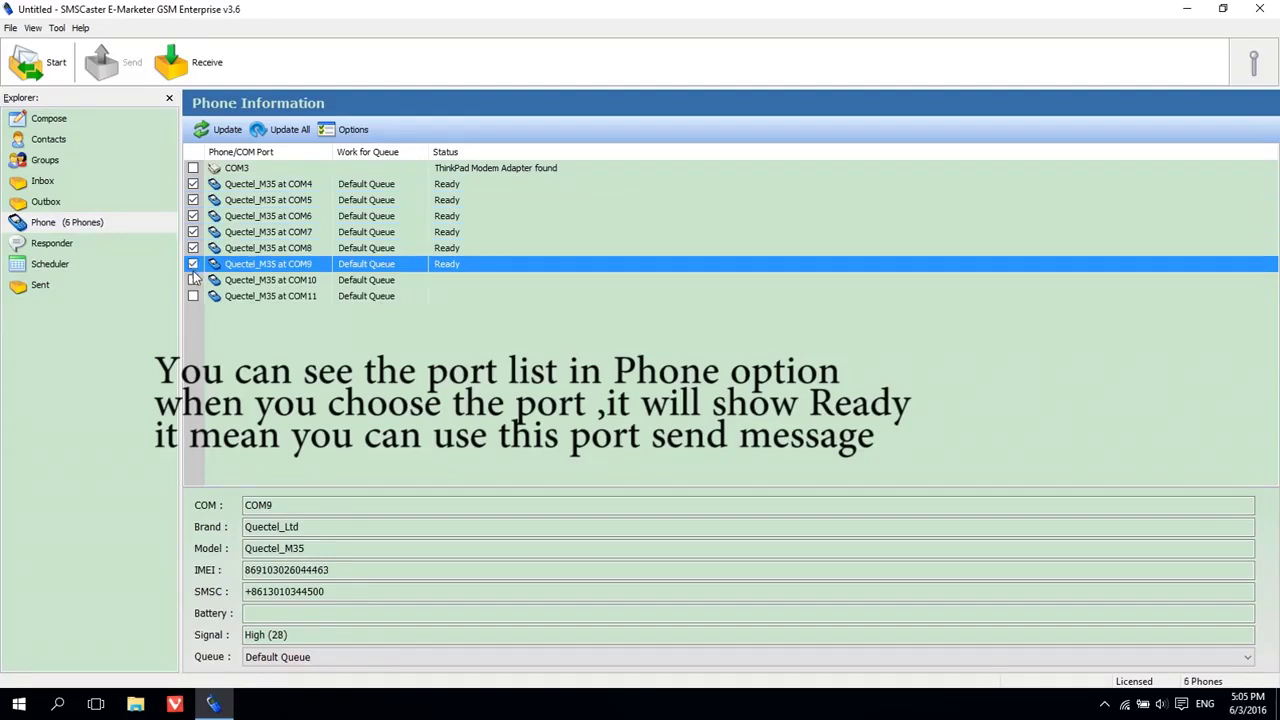
{"action": "left_click", "coordinate": [193, 280]}
{"action": "left_click", "coordinate": [193, 296]}
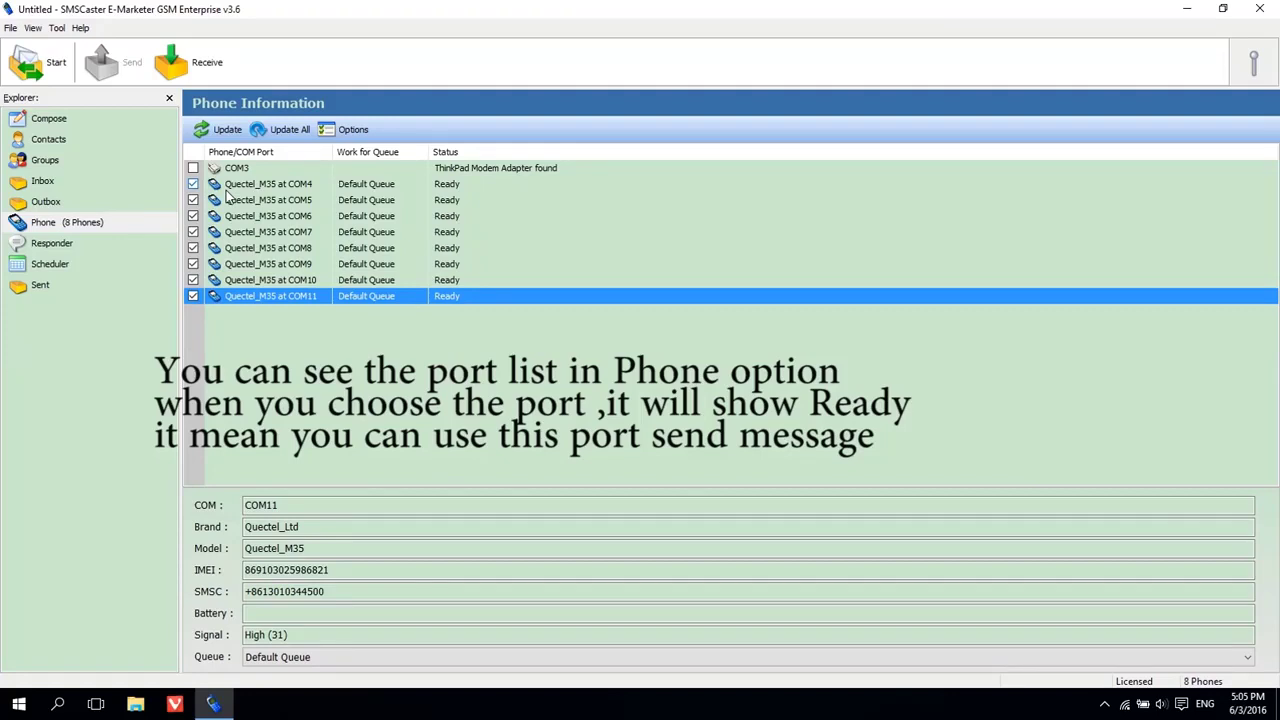
Draft a new SMS to two recipient numbers with subject 'hello' and message 'how are you ?'.
{"action": "left_click", "coordinate": [50, 121]}
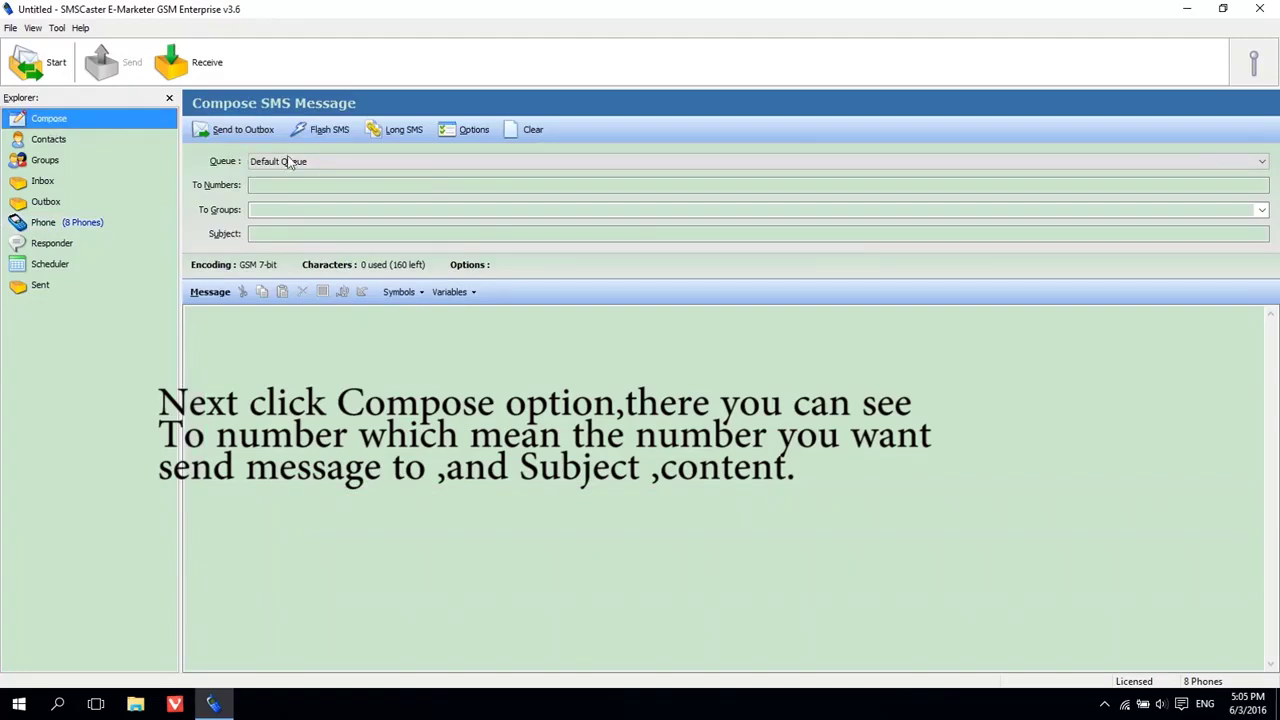
{"action": "left_click", "coordinate": [298, 183]}
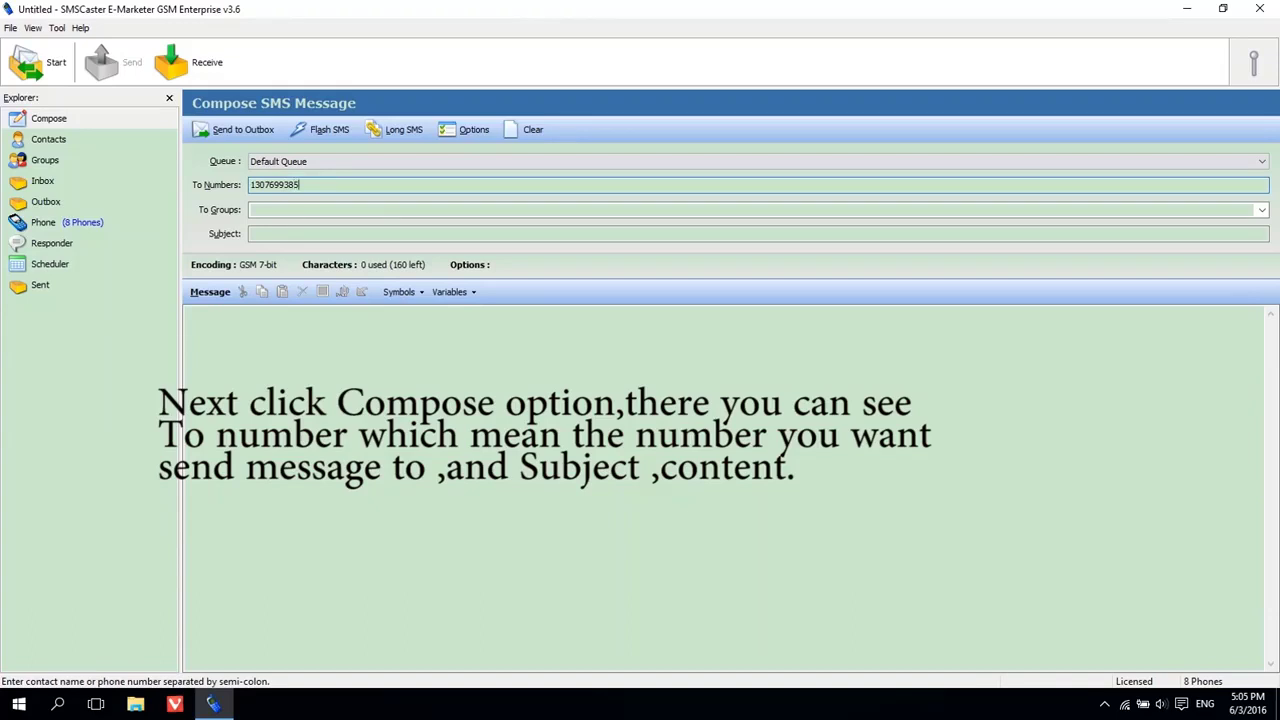
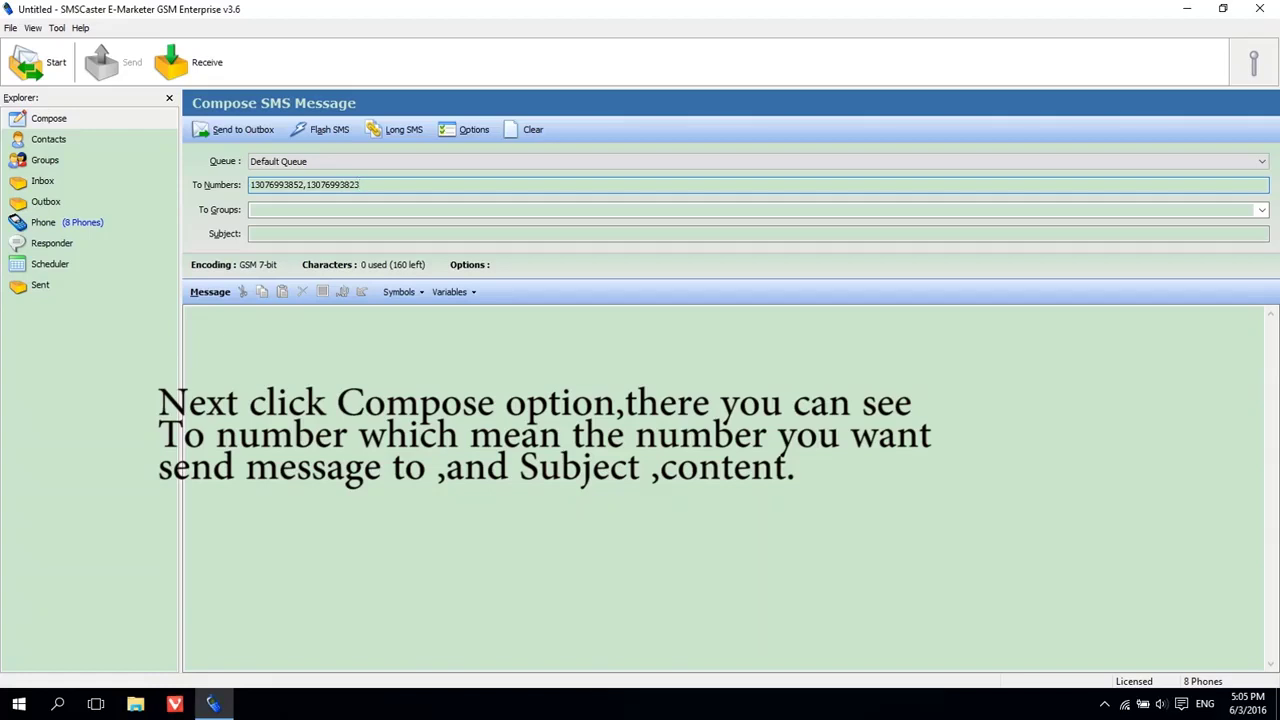
{"action": "left_click", "coordinate": [279, 233]}
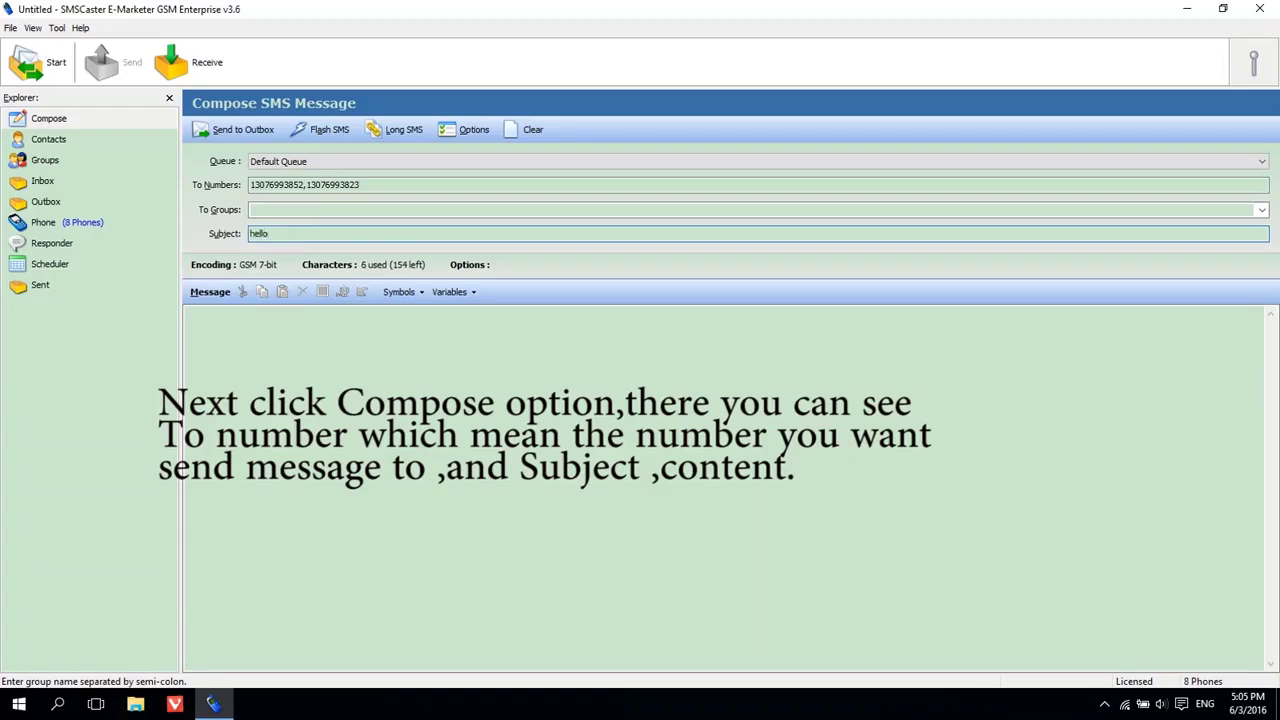
{"action": "left_click", "coordinate": [314, 323]}
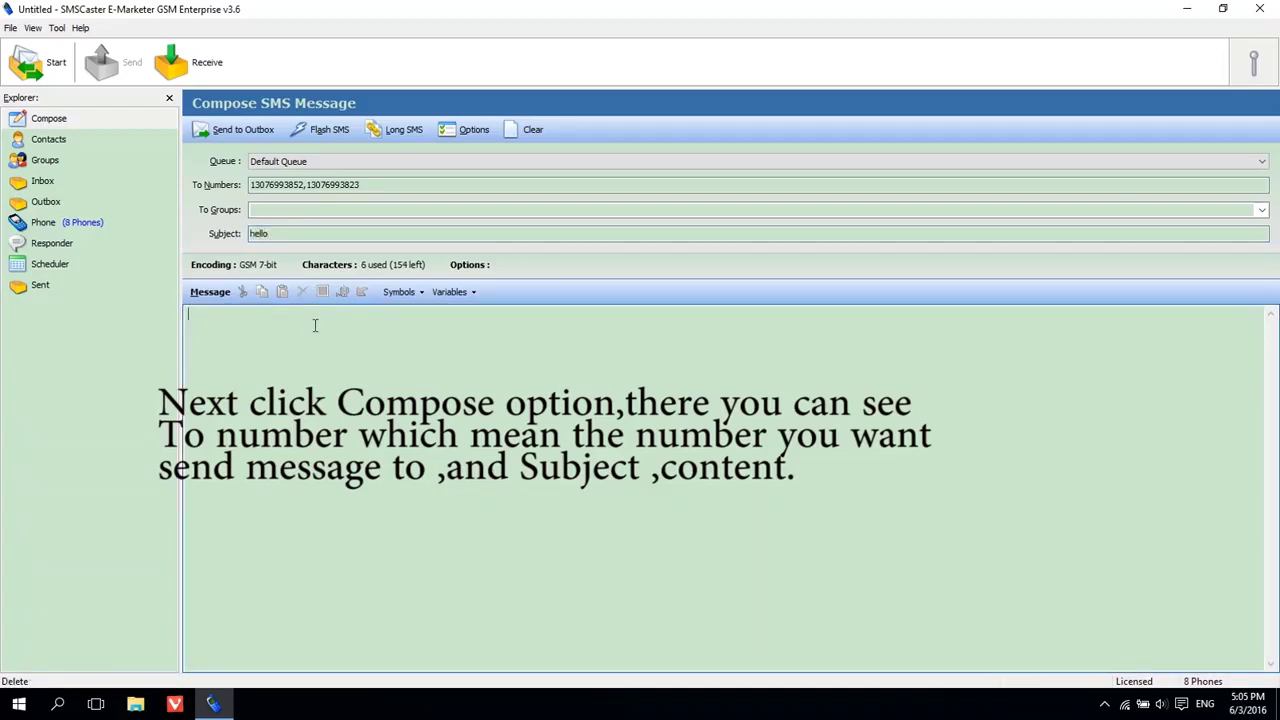
{"action": "type", "text": "how are you ?"}
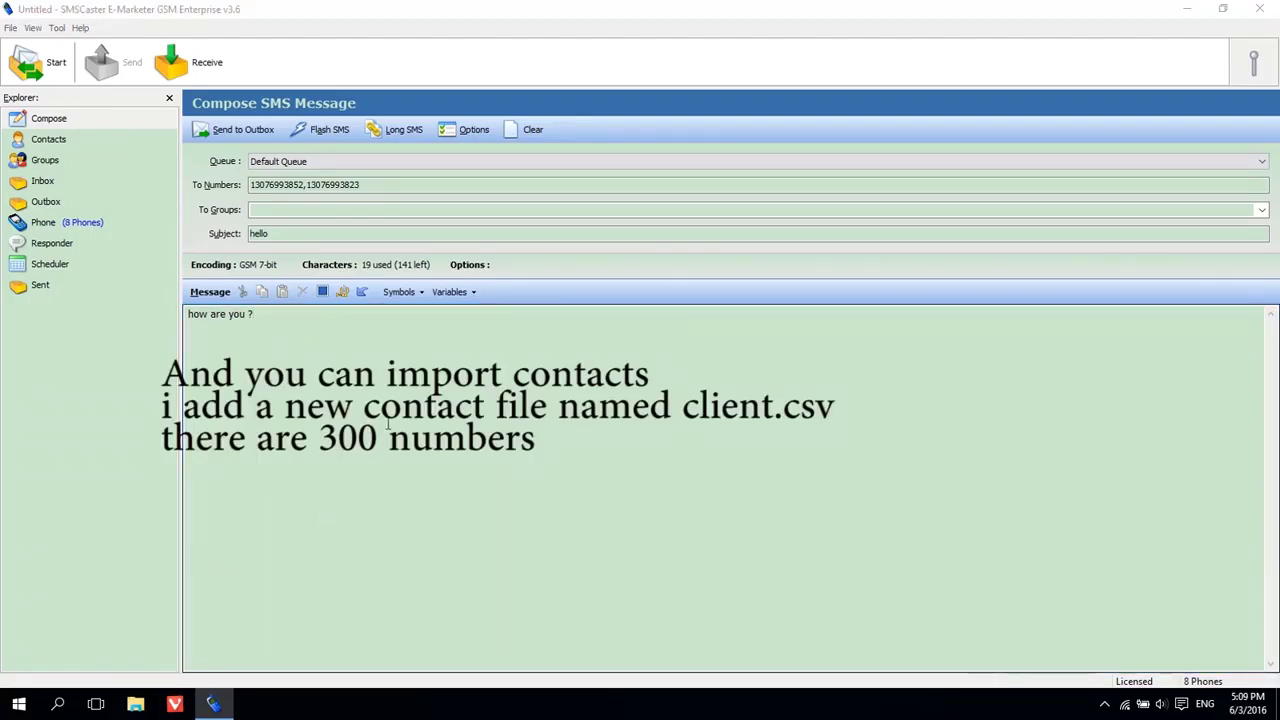
Open client.csv in Excel, widen column A and check the last number in A300.
{"action": "left_click", "coordinate": [1187, 9]}
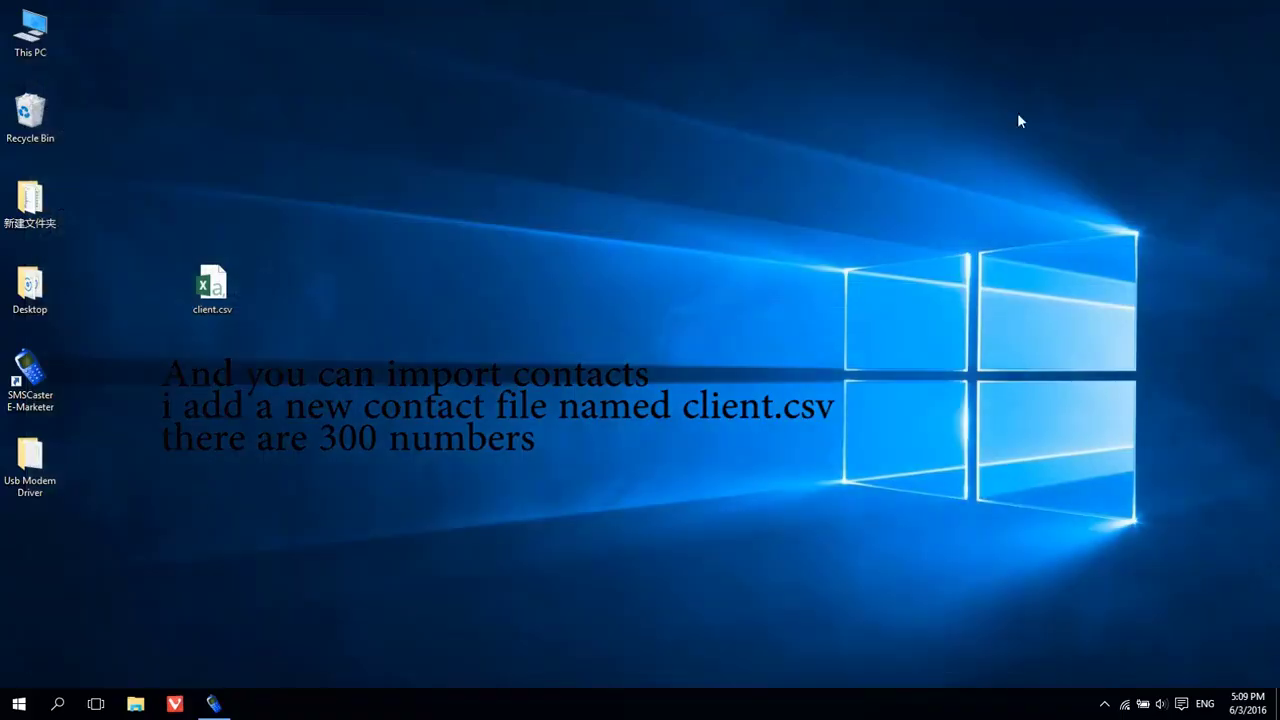
{"action": "left_click", "coordinate": [207, 290]}
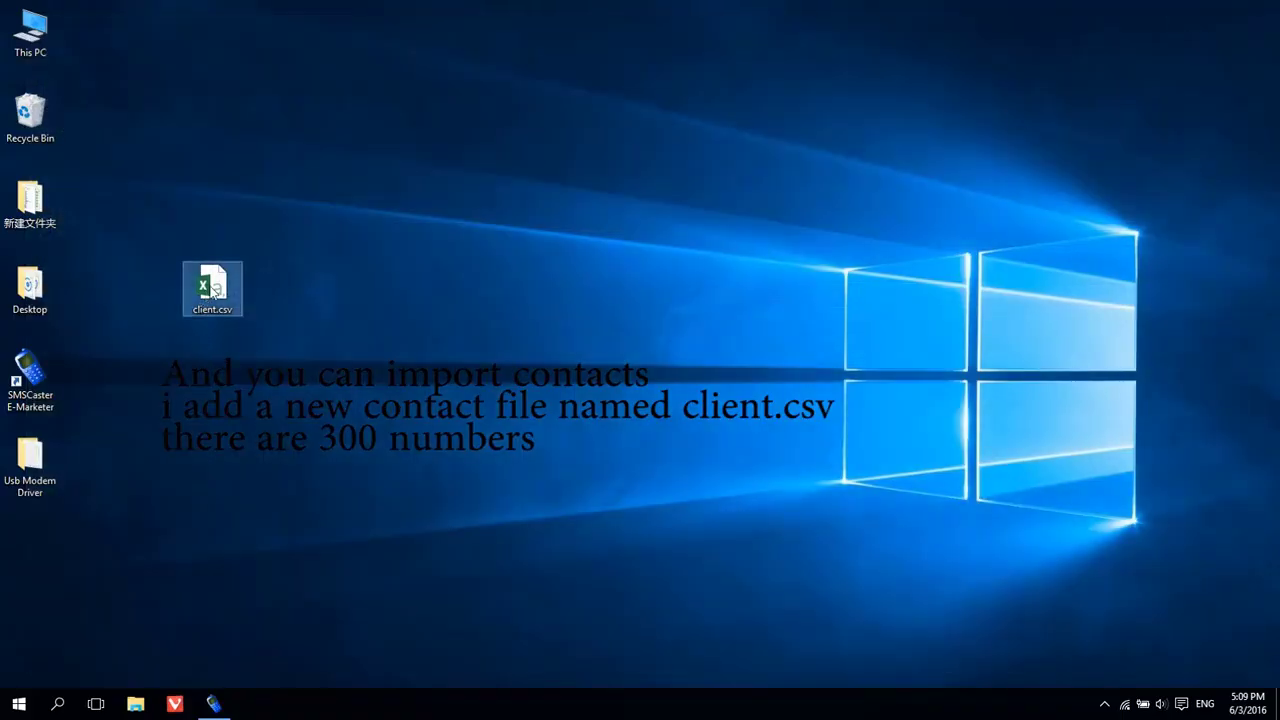
{"action": "double_click", "coordinate": [212, 290]}
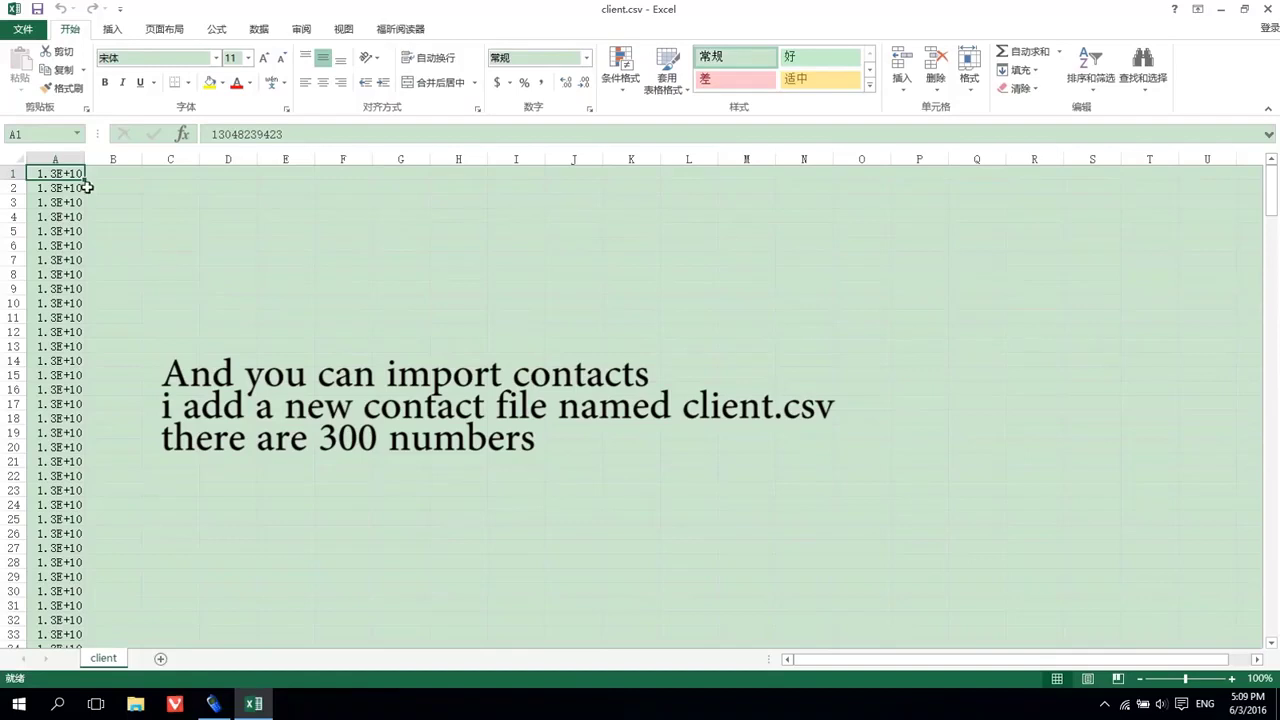
{"action": "left_click_drag", "start_coordinate": [82, 158], "coordinate": [145, 158]}
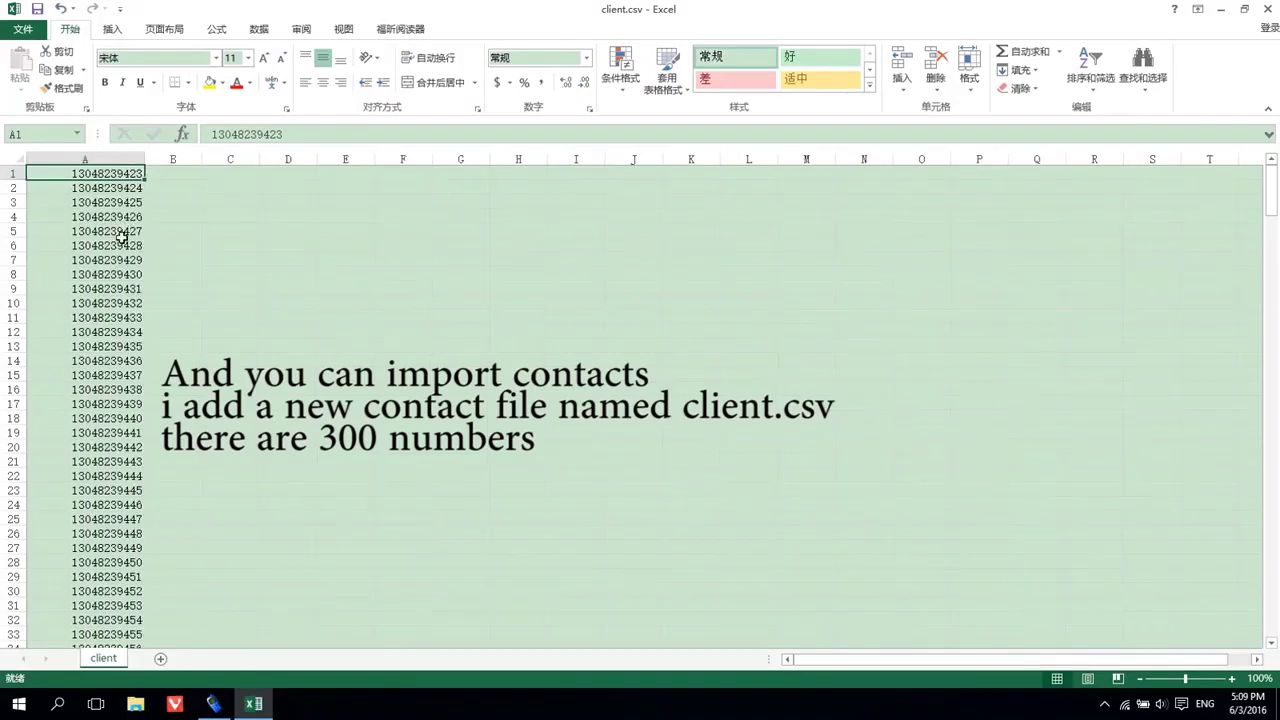
{"action": "scroll", "coordinate": [118, 250], "scroll_direction": "down", "scroll_amount": 6}
{"action": "scroll", "coordinate": [119, 252], "scroll_direction": "down", "scroll_amount": 20}
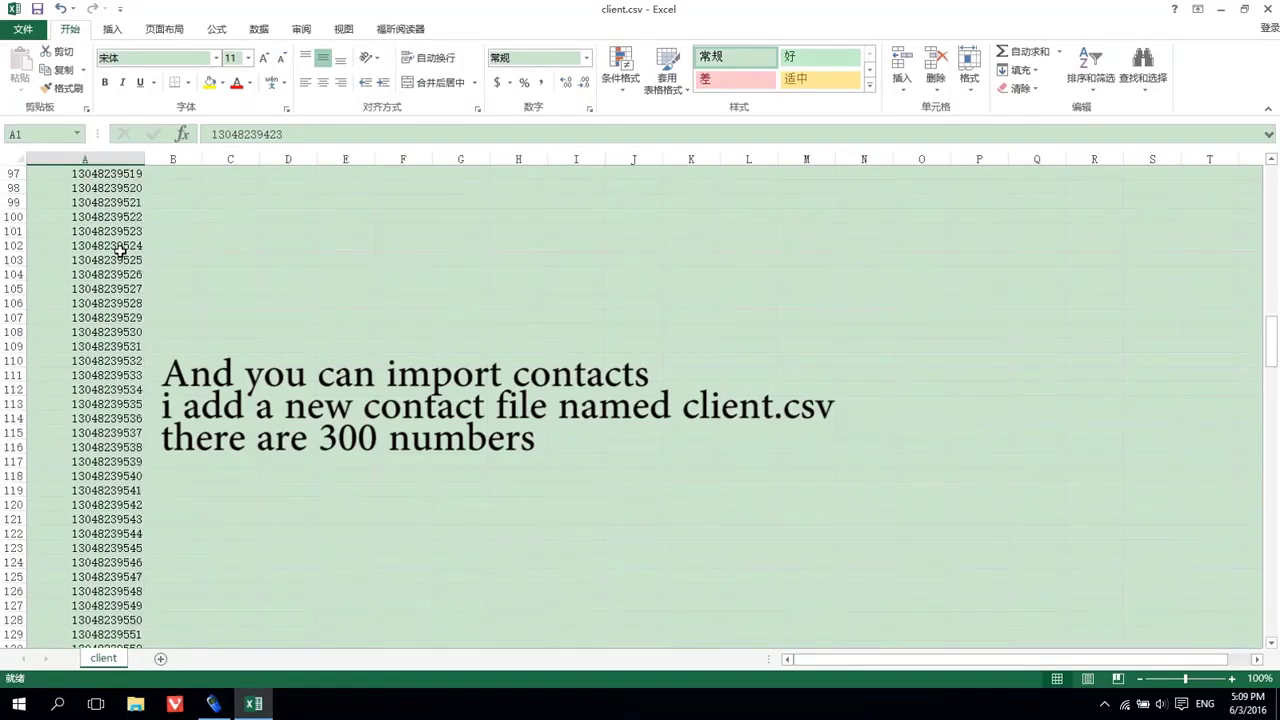
{"action": "scroll", "coordinate": [119, 252], "scroll_direction": "down", "scroll_amount": 20}
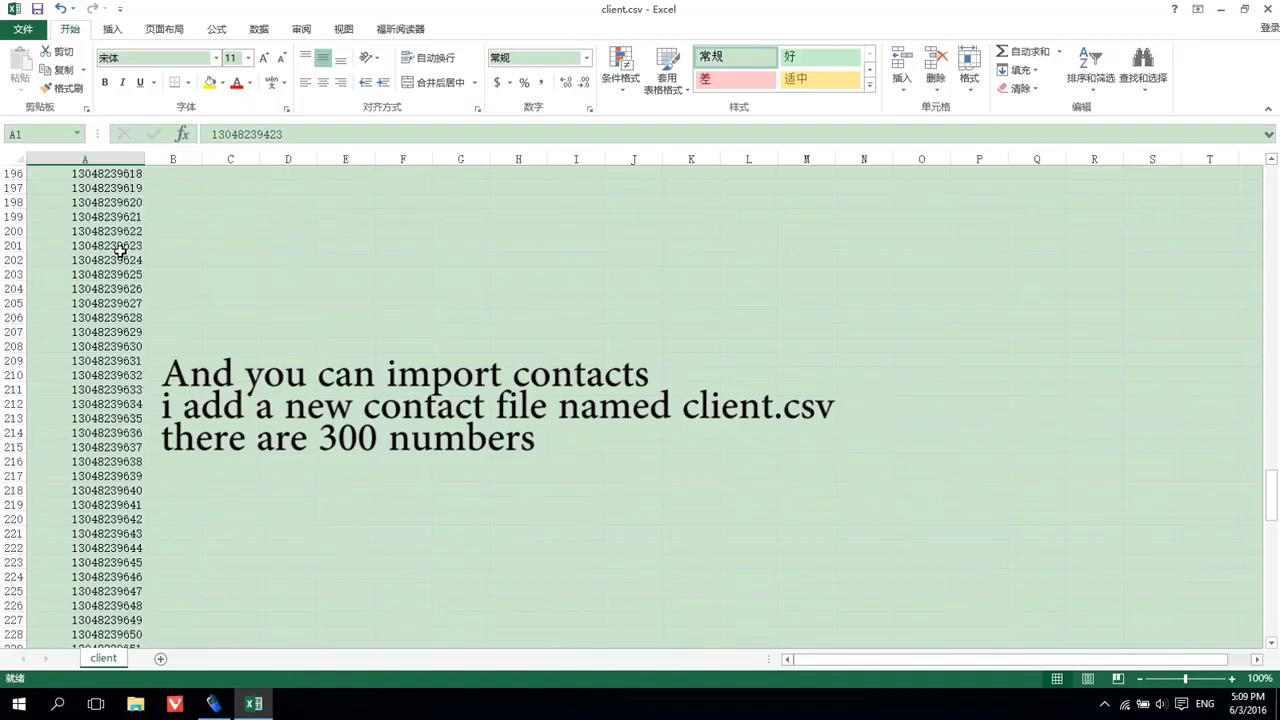
{"action": "scroll", "coordinate": [119, 252], "scroll_direction": "down", "scroll_amount": 20}
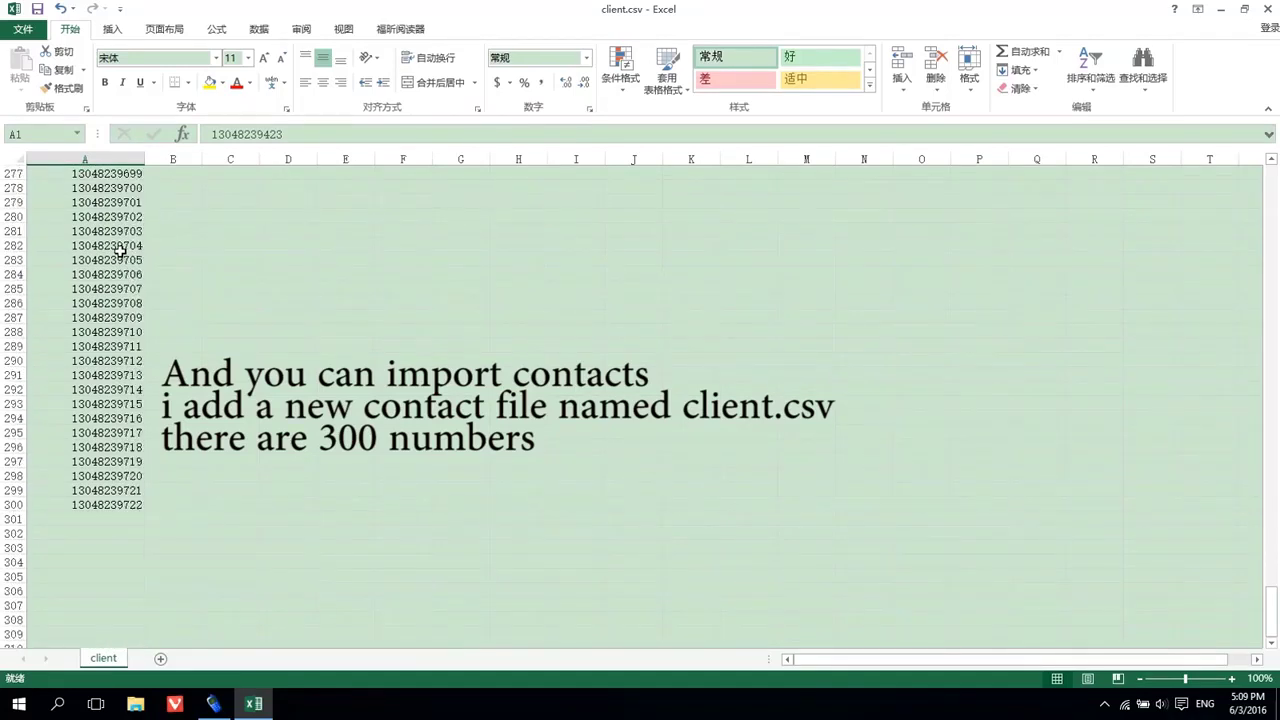
{"action": "left_click", "coordinate": [102, 507]}
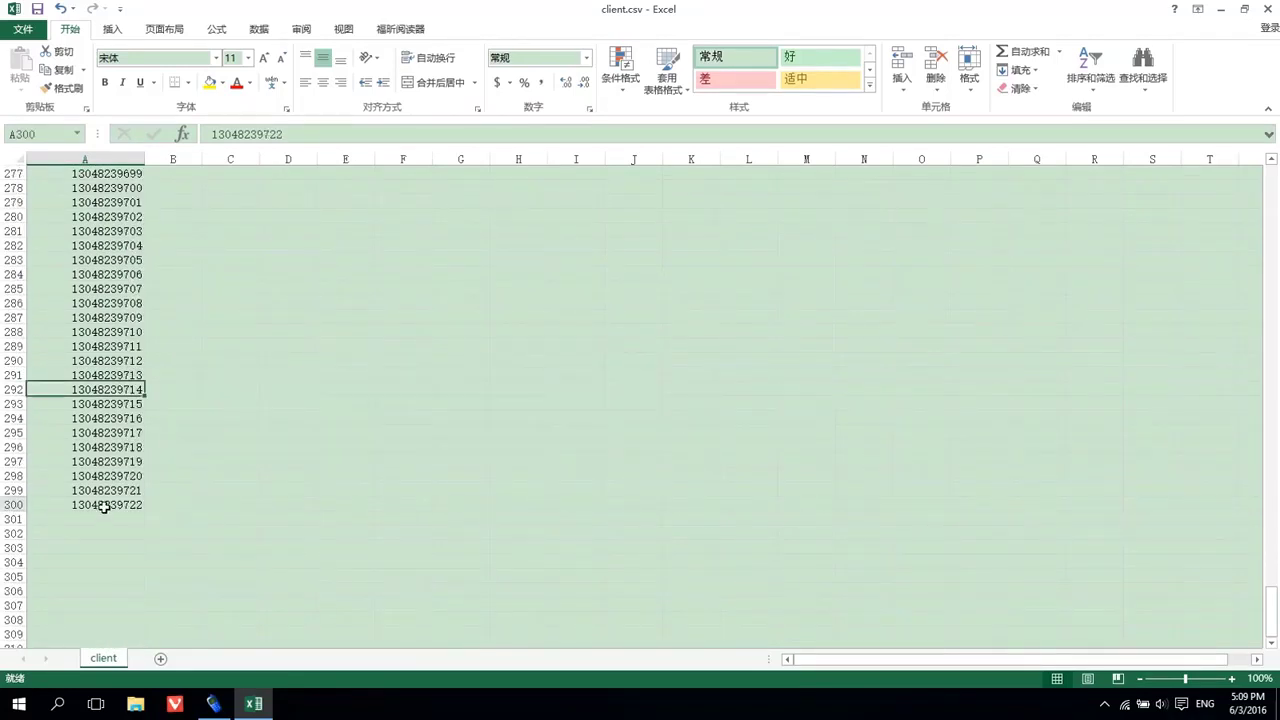
Close client.csv without saving and return to SMSCaster.
{"action": "left_click", "coordinate": [1268, 9]}
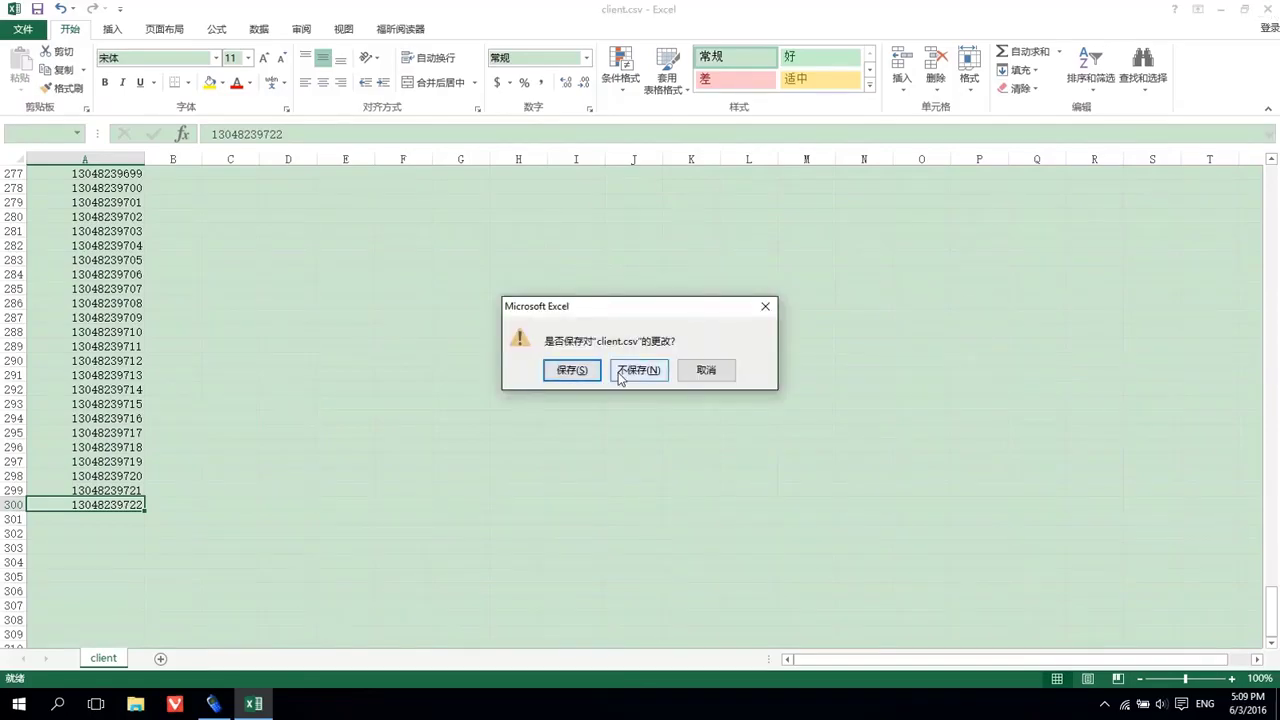
{"action": "left_click", "coordinate": [628, 375]}
{"action": "left_click", "coordinate": [213, 704]}
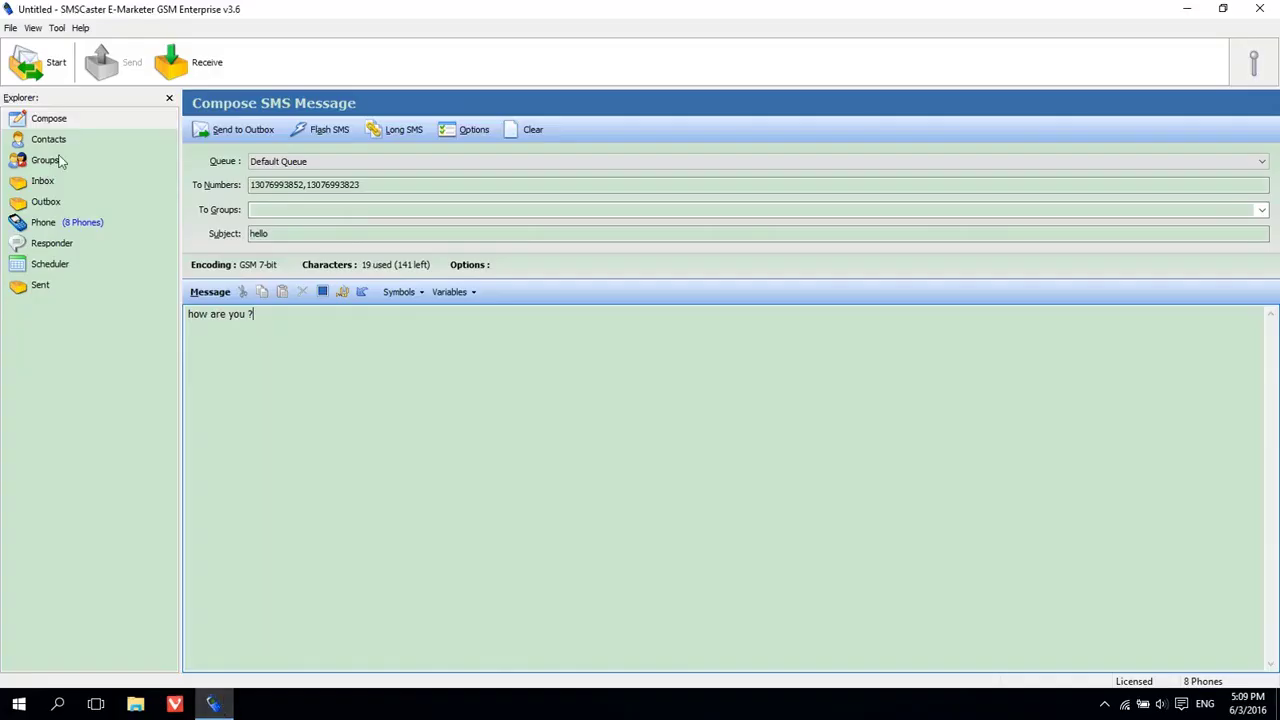
Start File > Import Contact and choose client.csv on the Desktop as the source.
{"action": "left_click", "coordinate": [10, 28]}
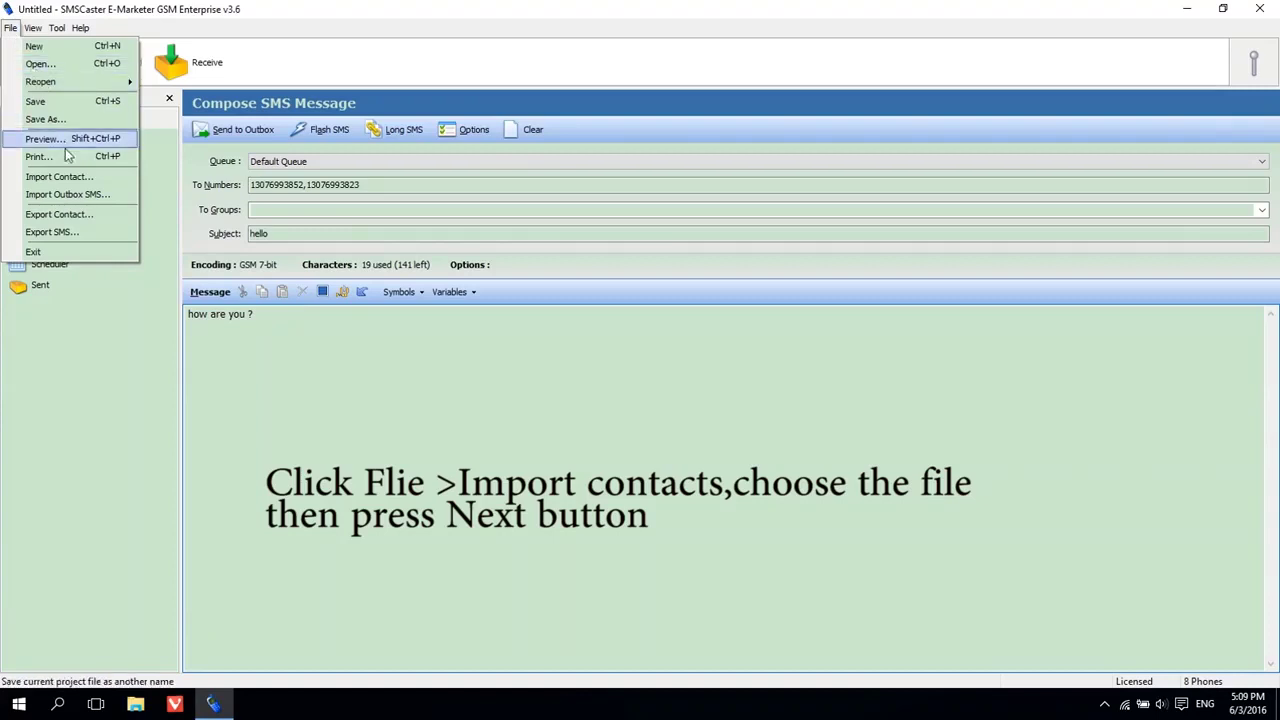
{"action": "left_click", "coordinate": [69, 181]}
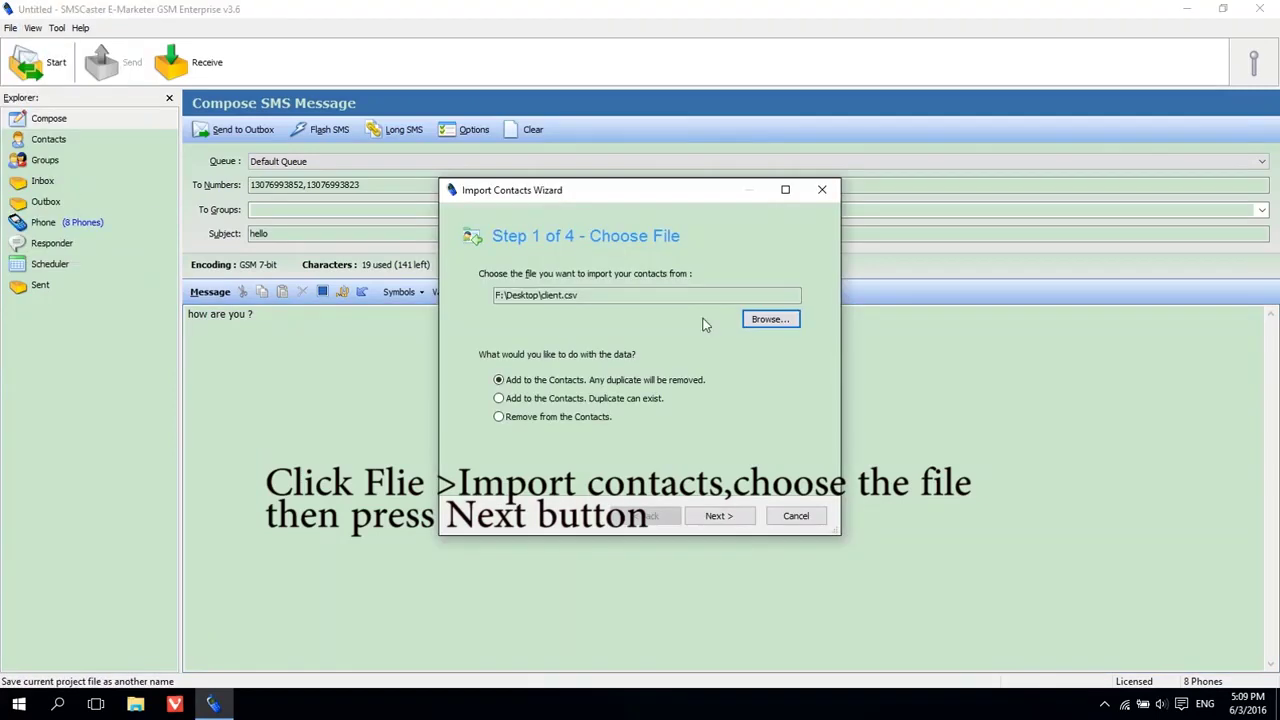
{"action": "left_click", "coordinate": [781, 320]}
{"action": "left_click", "coordinate": [539, 253]}
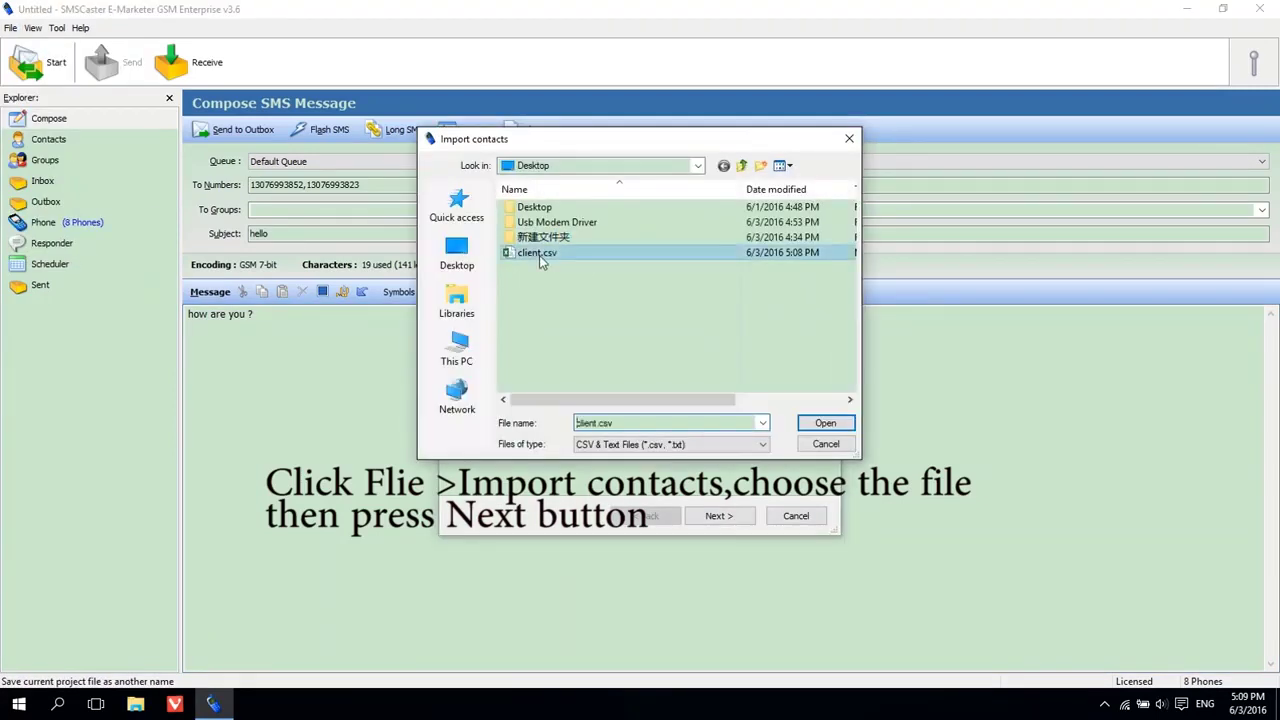
{"action": "double_click", "coordinate": [539, 255]}
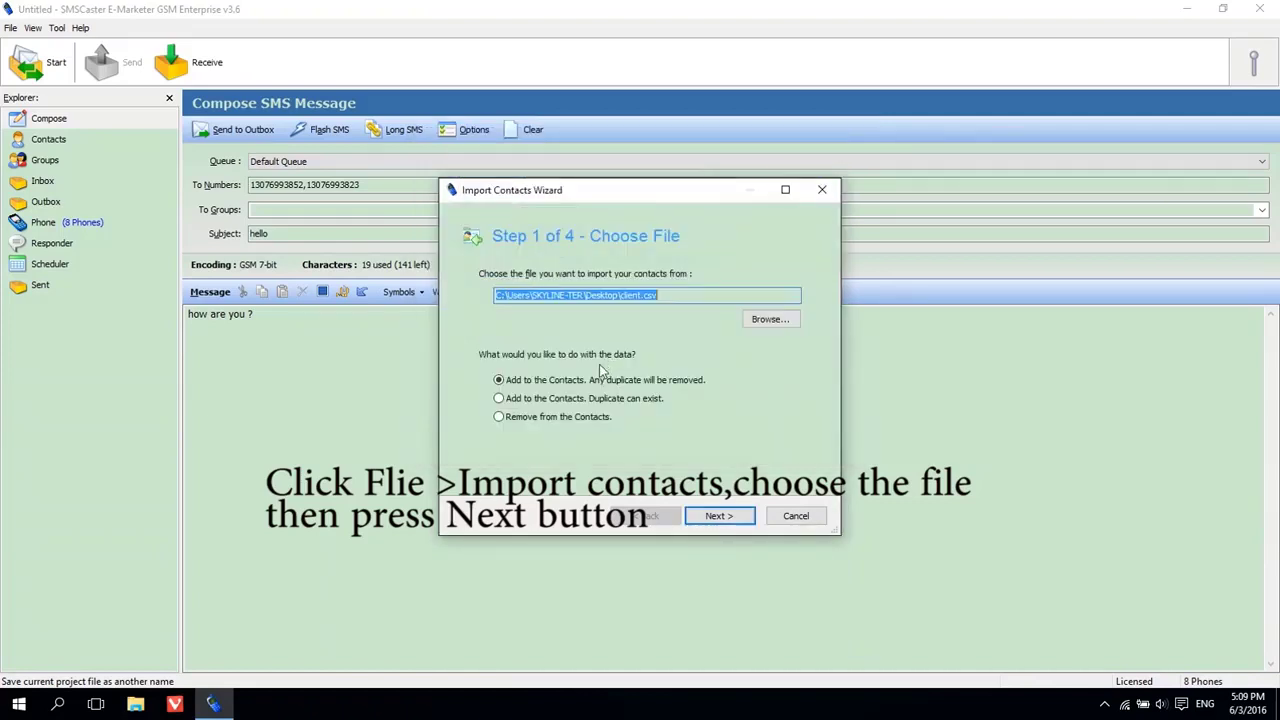
Finish the import wizard to load all 300 contacts and review the Contacts list.
{"action": "left_click", "coordinate": [713, 516]}
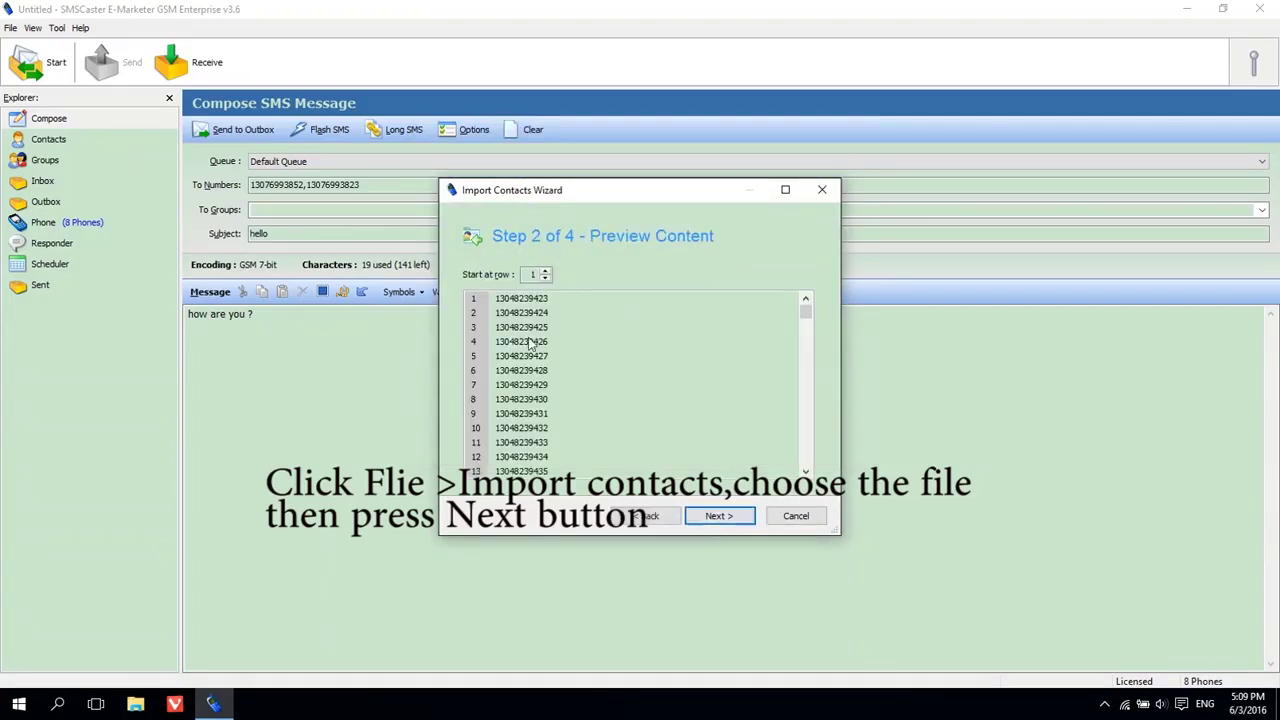
{"action": "left_click", "coordinate": [714, 517]}
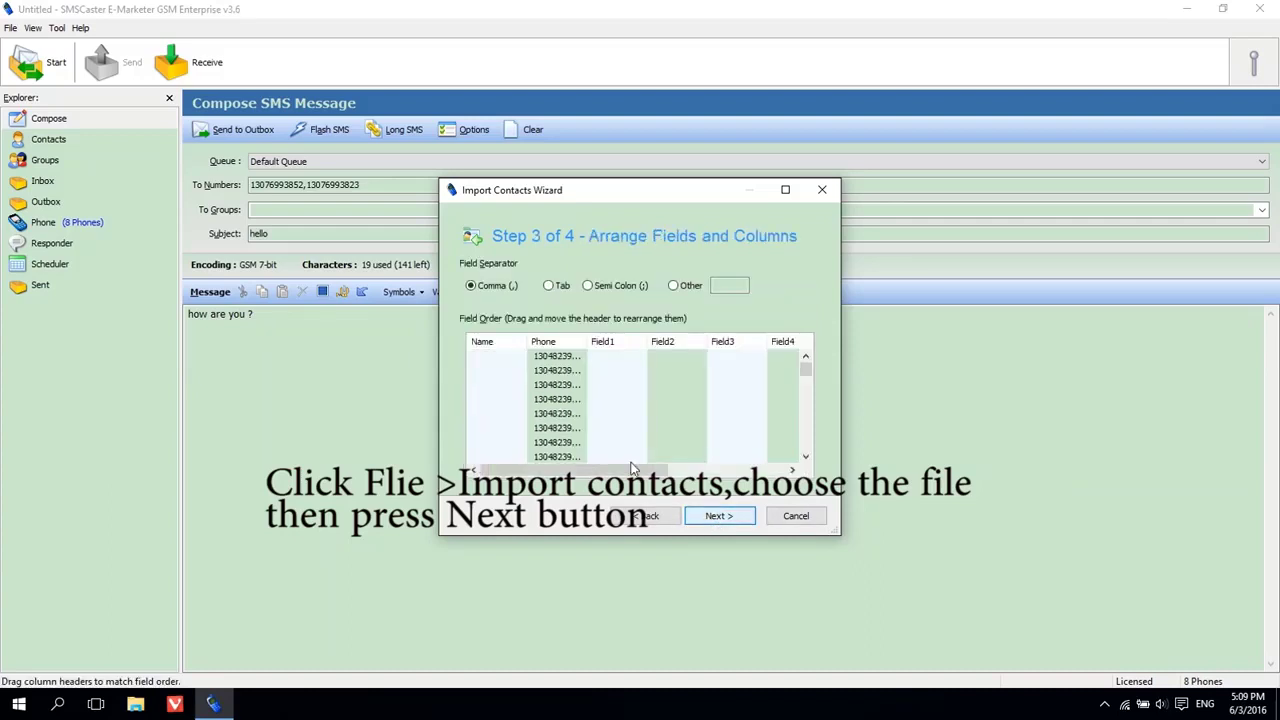
{"action": "left_click", "coordinate": [719, 517]}
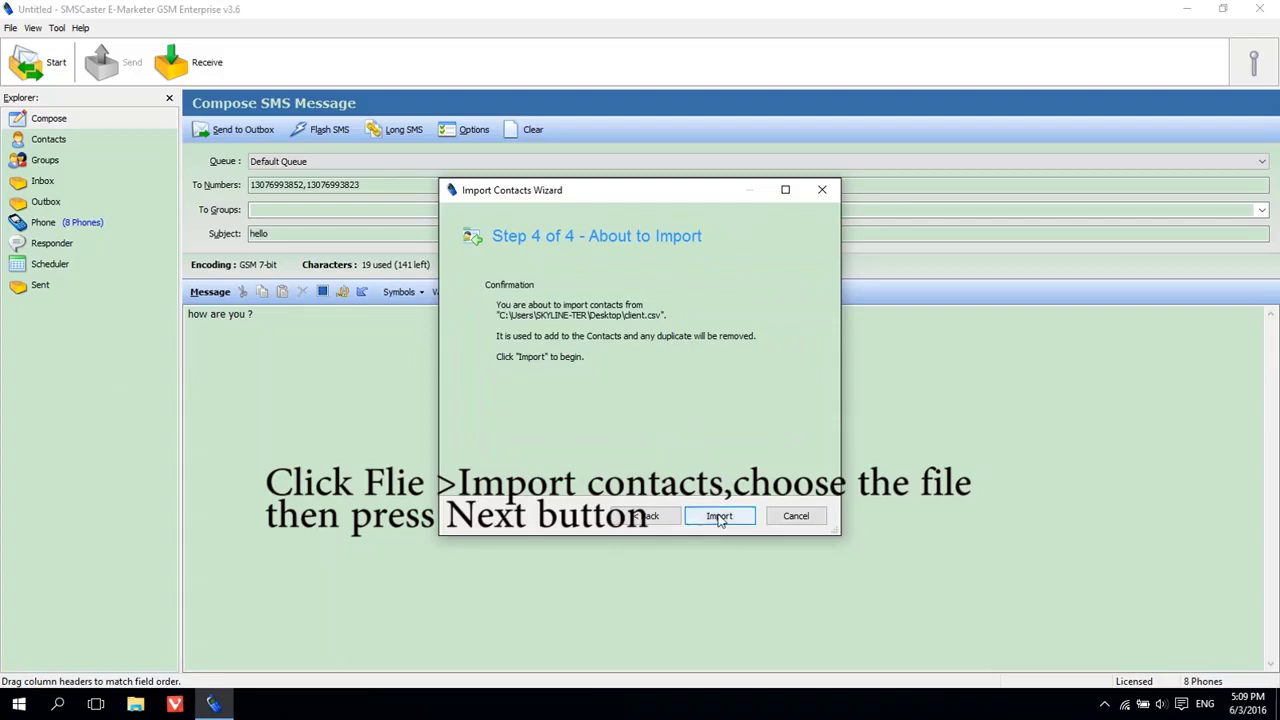
{"action": "left_click", "coordinate": [719, 517]}
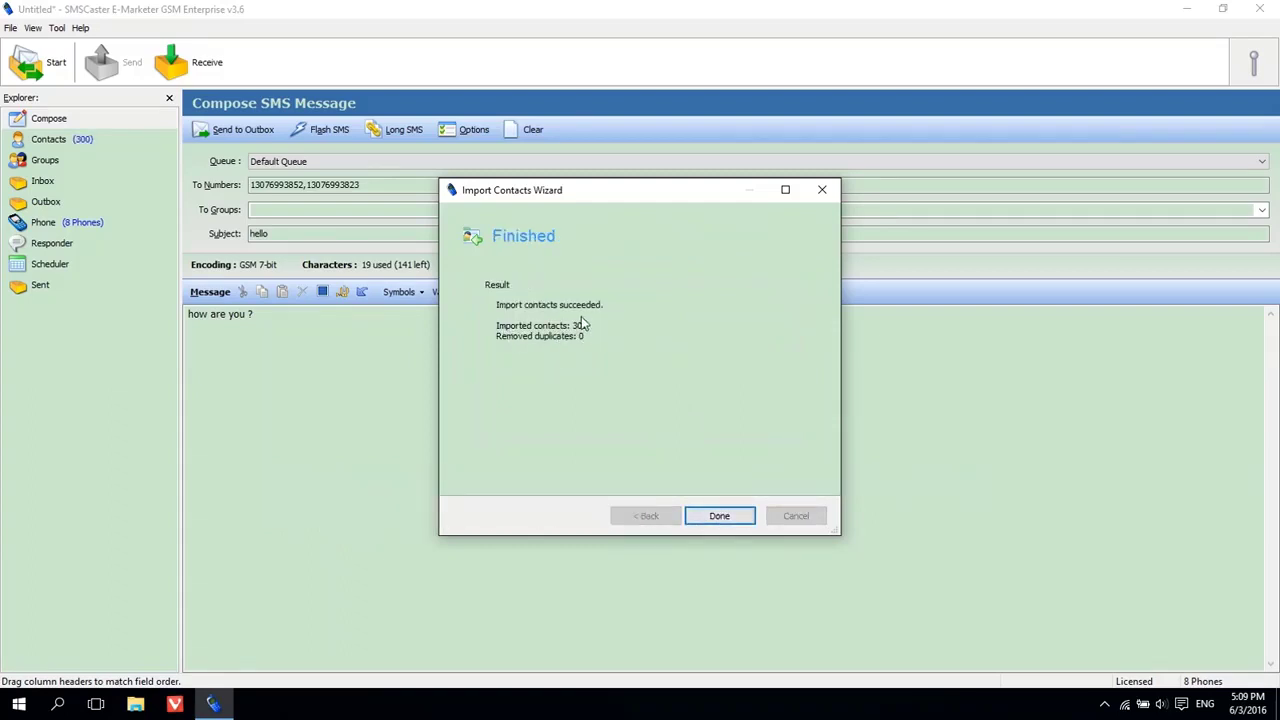
{"action": "left_click", "coordinate": [720, 516]}
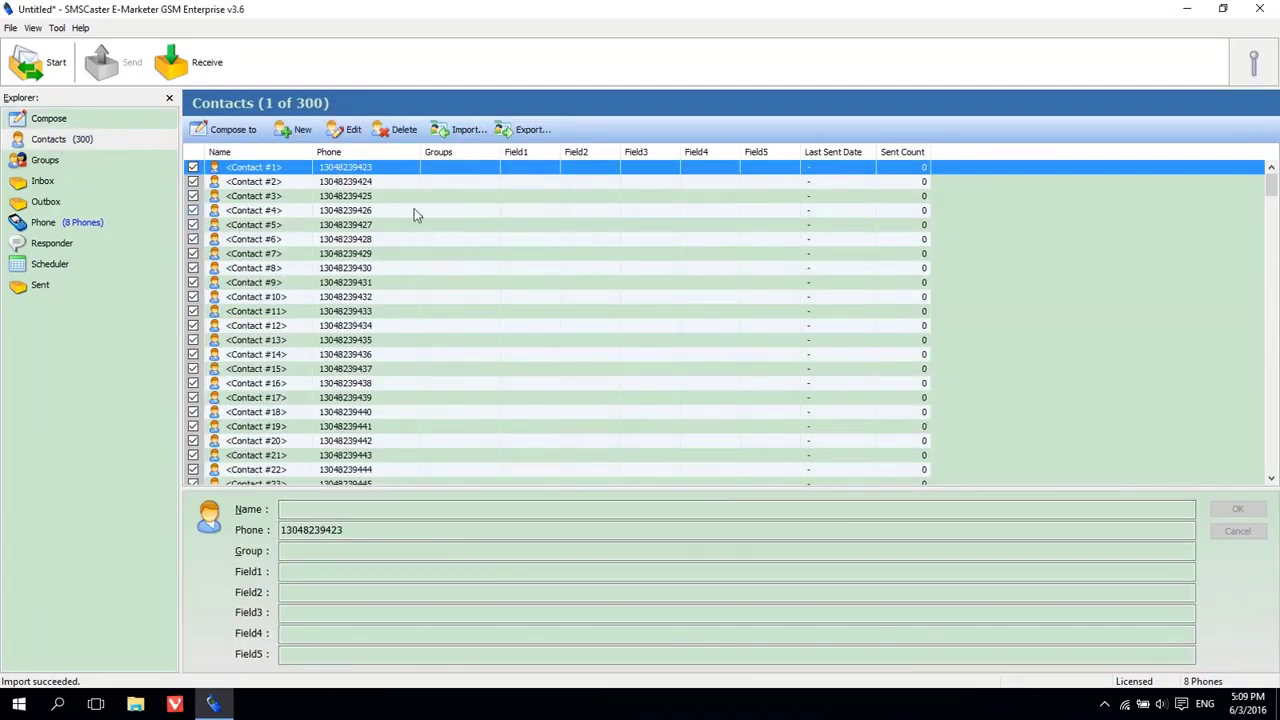
{"action": "left_click", "coordinate": [387, 197]}
{"action": "scroll", "coordinate": [387, 199], "scroll_direction": "down", "scroll_amount": 20}
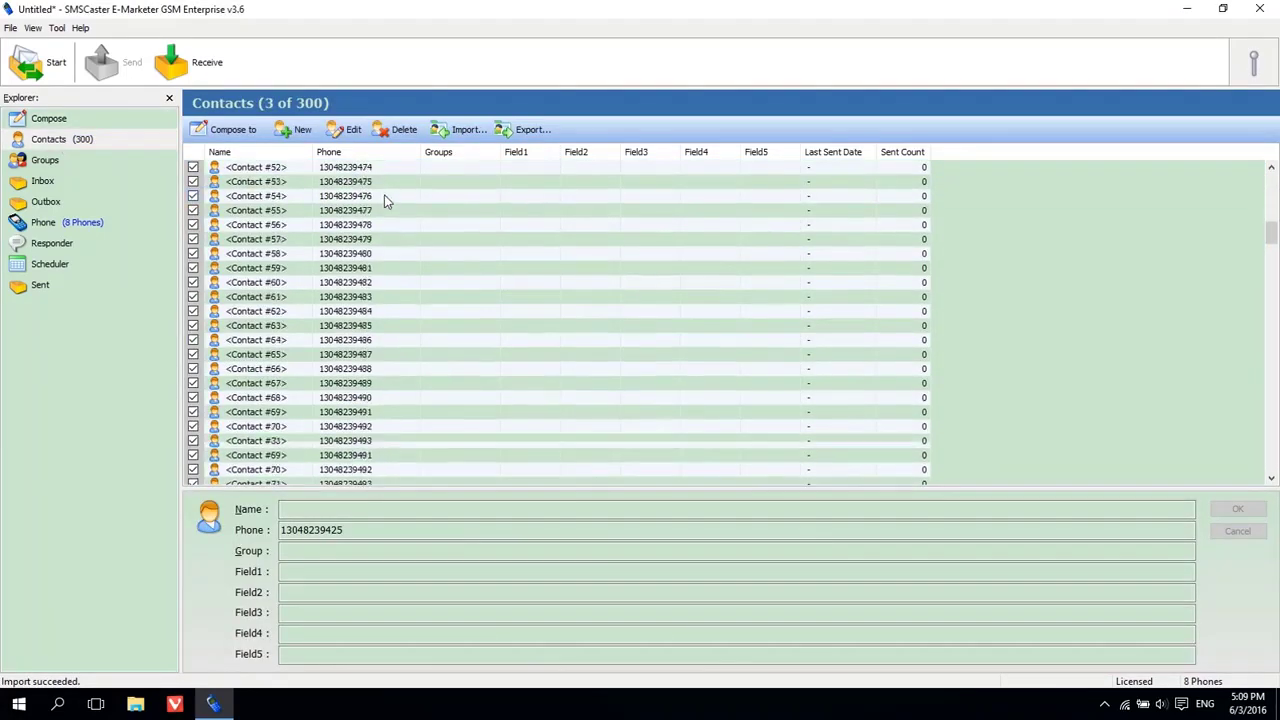
Add the All Contacts group as a recipient of the hello draft.
{"action": "scroll", "coordinate": [387, 199], "scroll_direction": "down", "scroll_amount": 5}
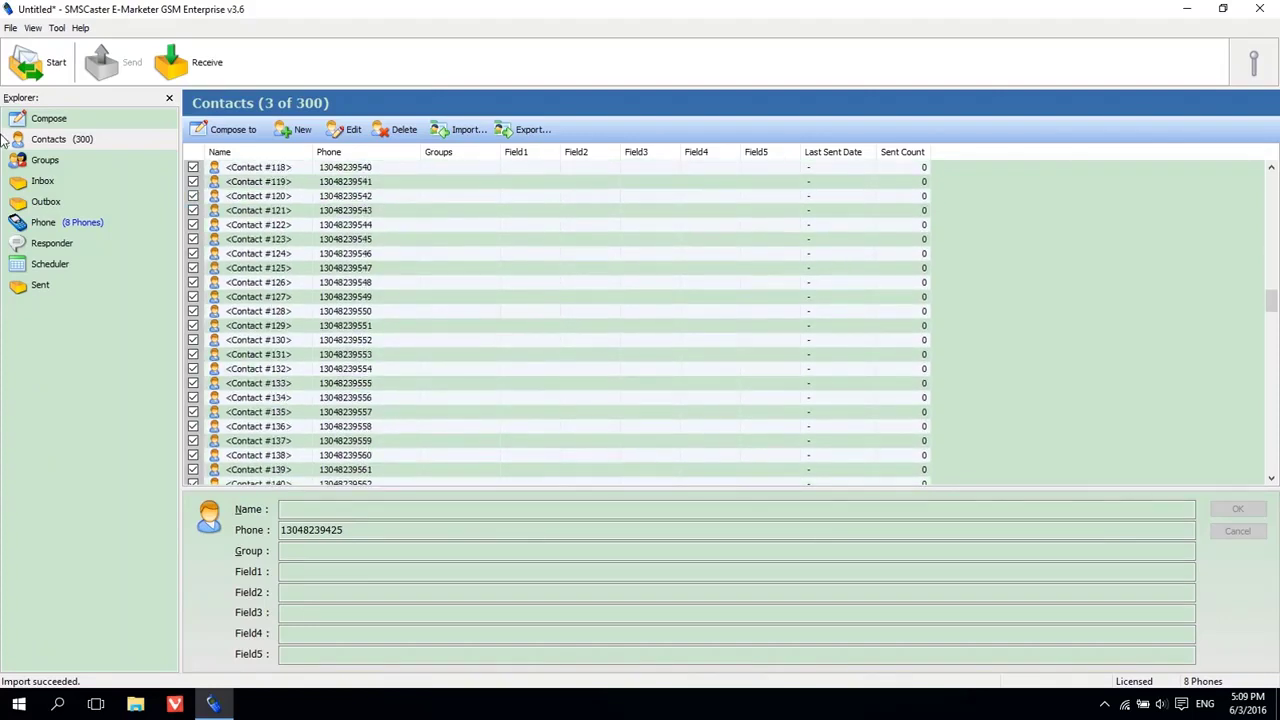
{"action": "left_click", "coordinate": [46, 120]}
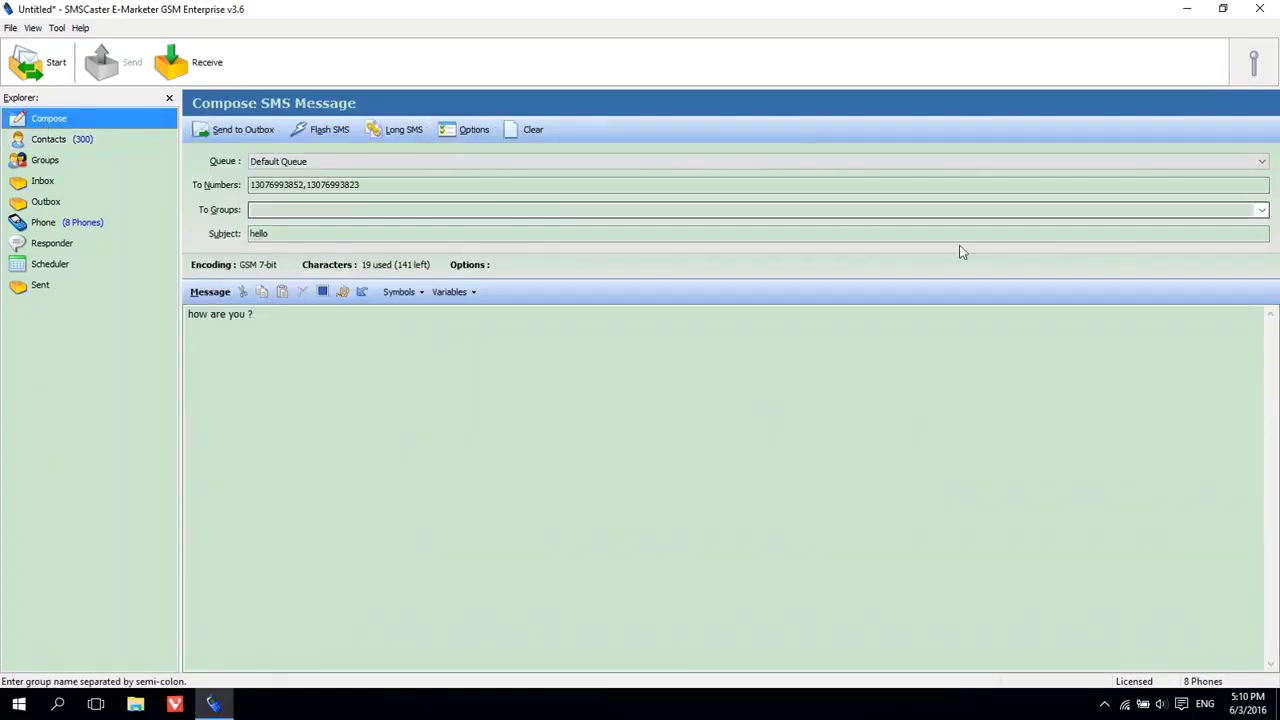
{"action": "left_click", "coordinate": [1259, 210]}
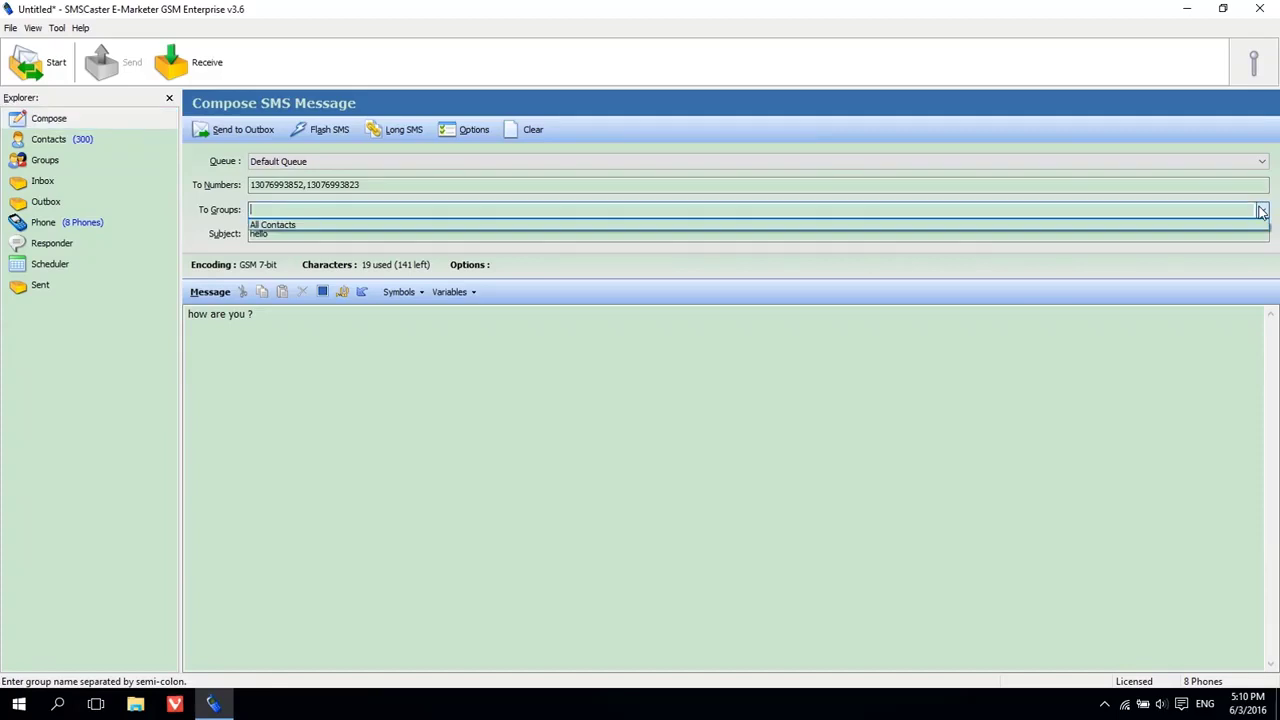
{"action": "left_click", "coordinate": [372, 224]}
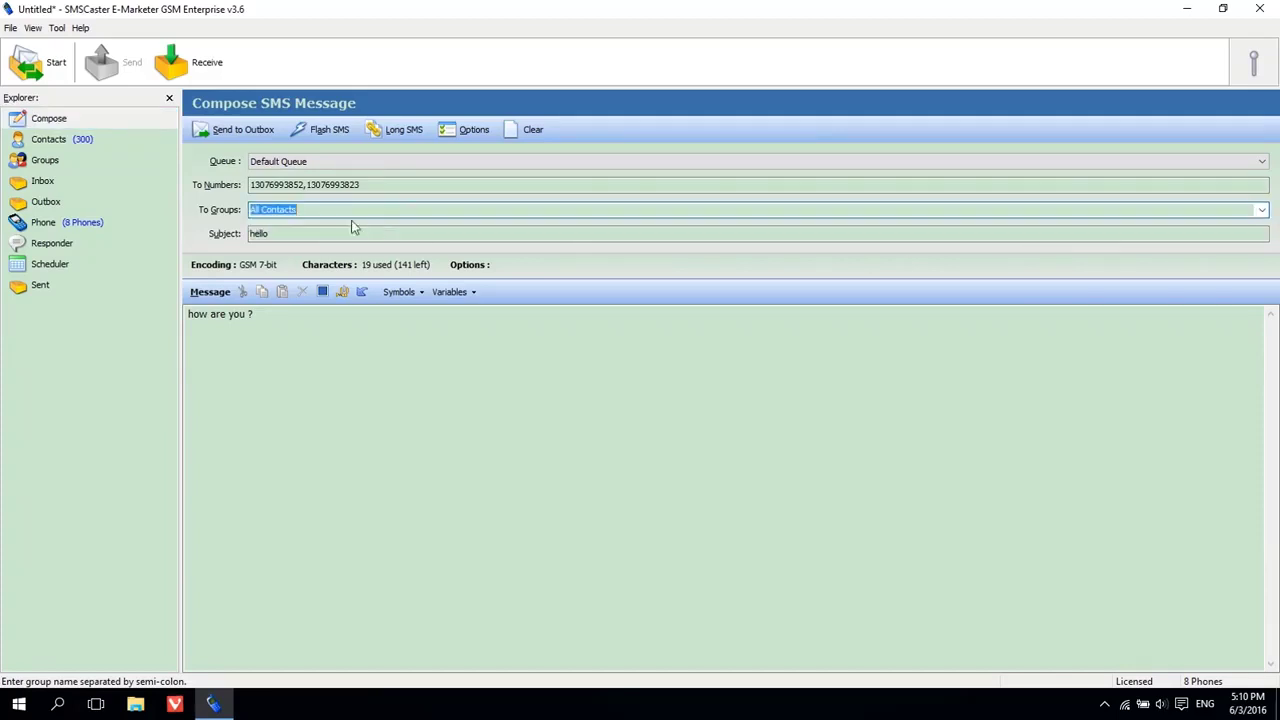
Create a group named Group1 from the first 13 contact numbers and view its members.
{"action": "left_click", "coordinate": [48, 160]}
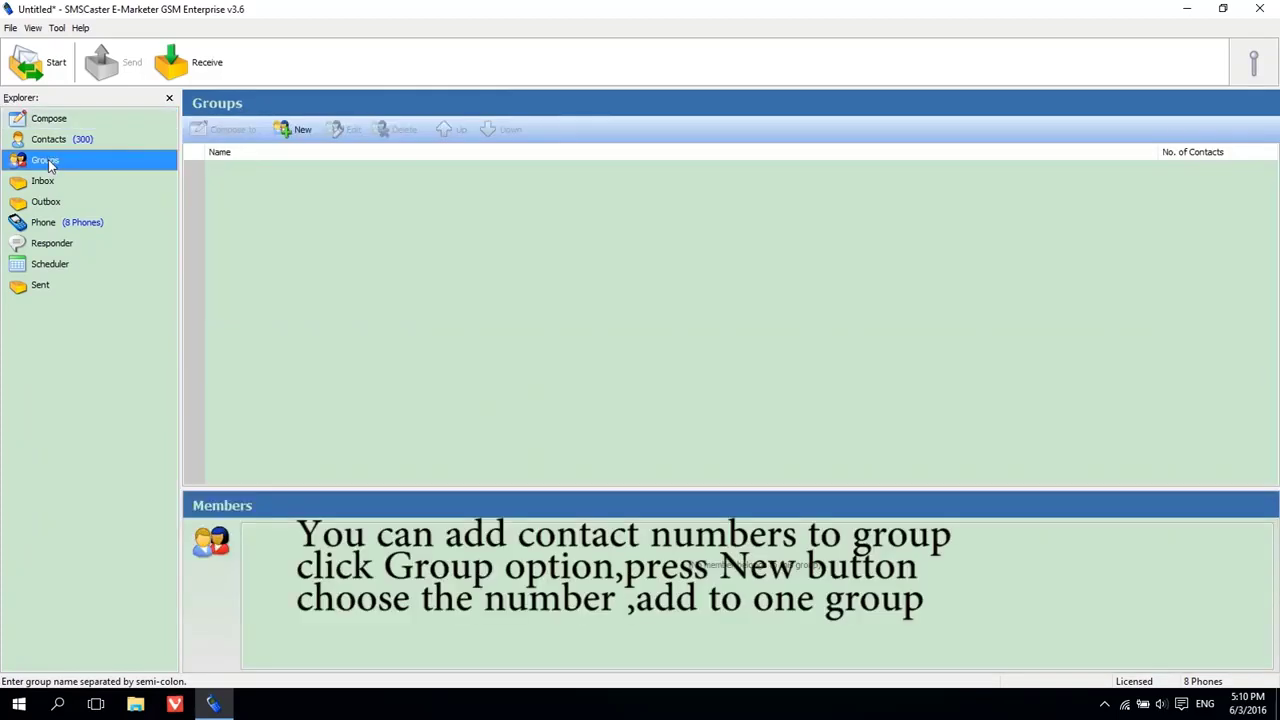
{"action": "left_click", "coordinate": [297, 135]}
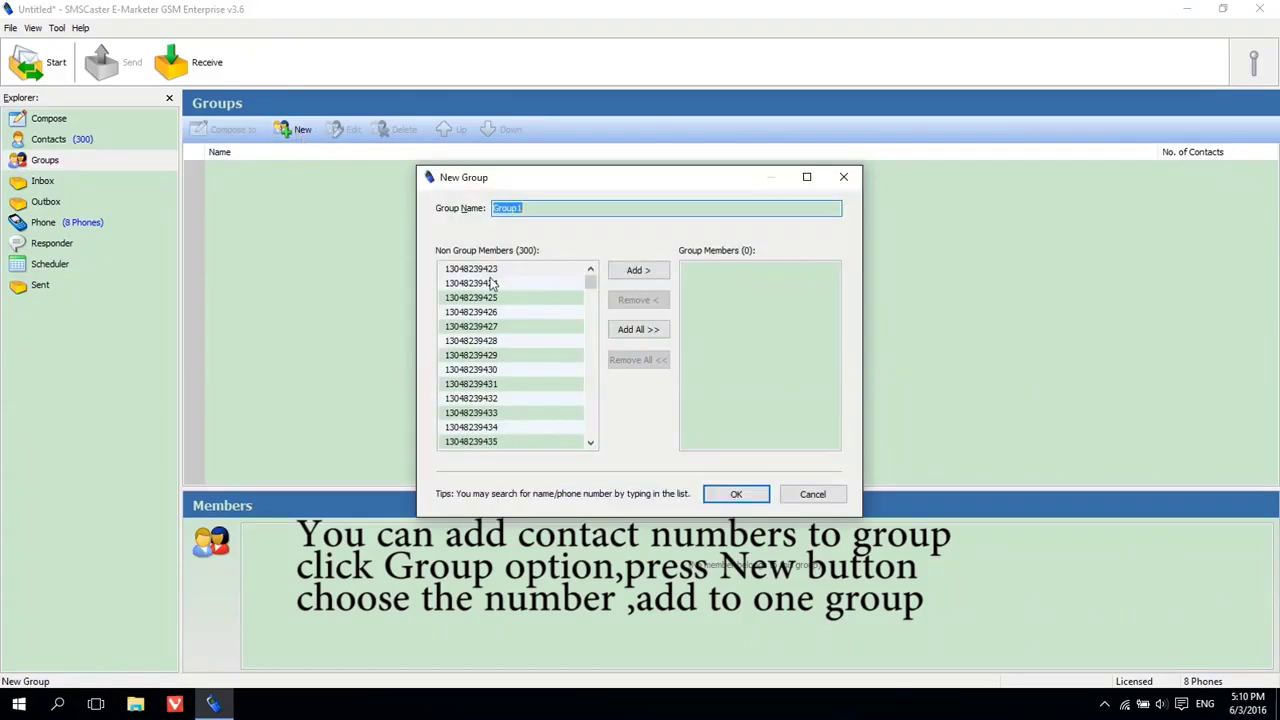
{"action": "left_click_drag", "start_coordinate": [545, 271], "coordinate": [476, 452]}
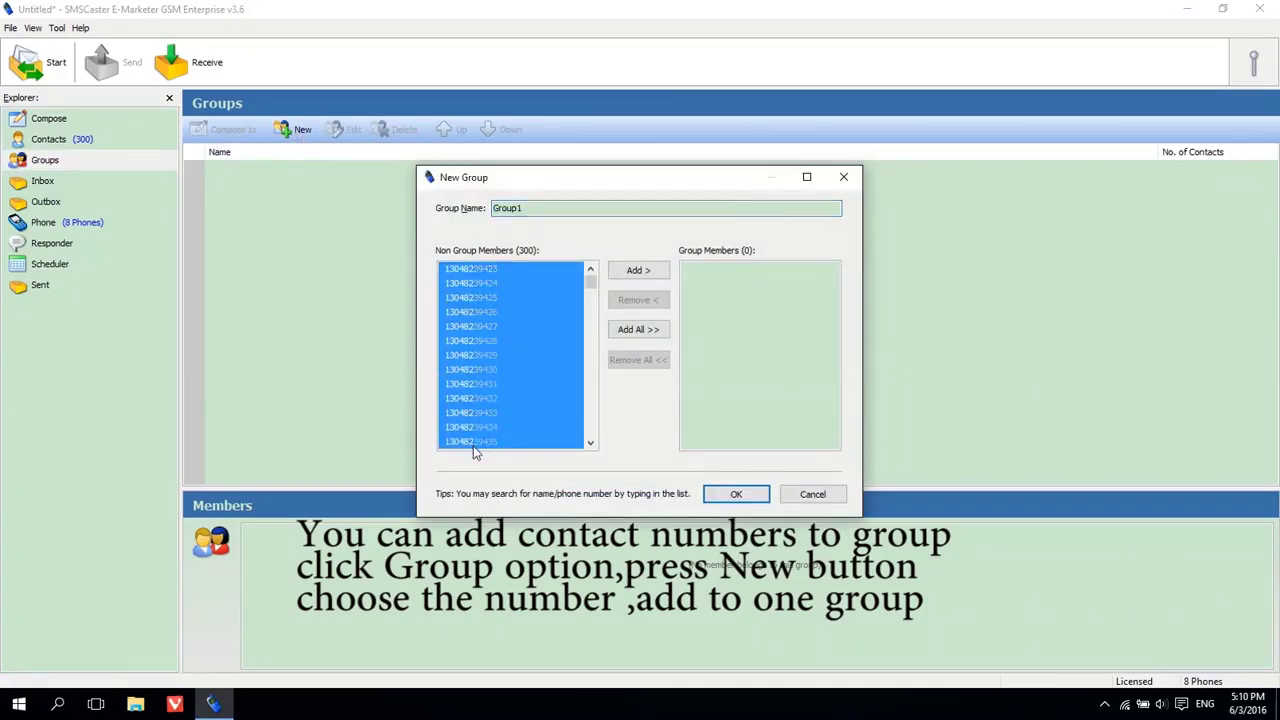
{"action": "left_click", "coordinate": [636, 272]}
{"action": "left_click", "coordinate": [534, 210]}
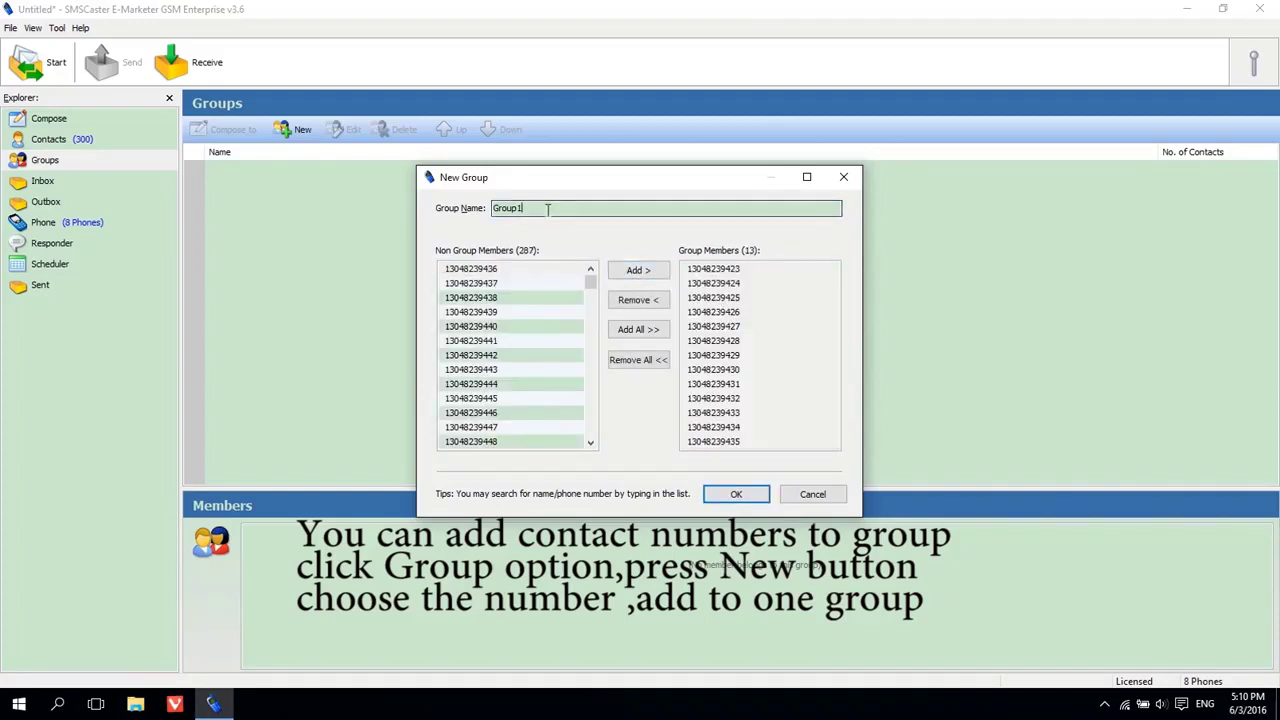
{"action": "left_click", "coordinate": [534, 210]}
{"action": "double_click", "coordinate": [534, 210]}
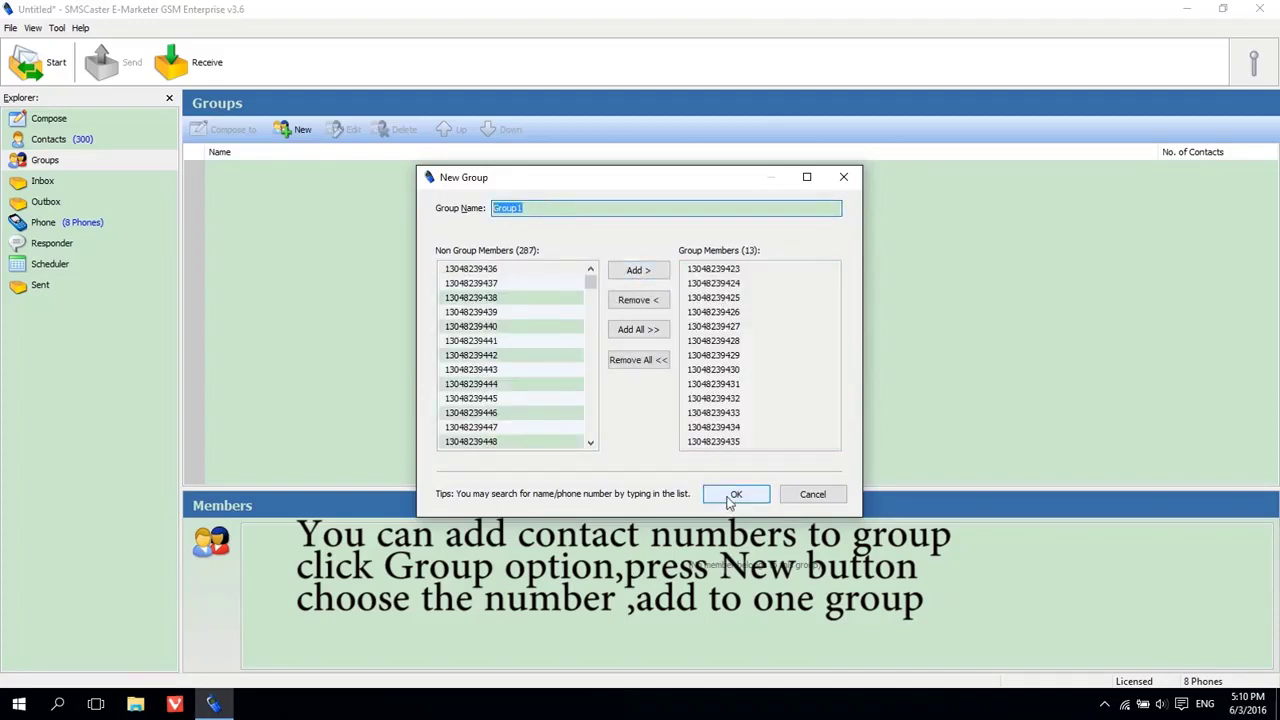
{"action": "left_click", "coordinate": [736, 494]}
{"action": "left_click", "coordinate": [1177, 170]}
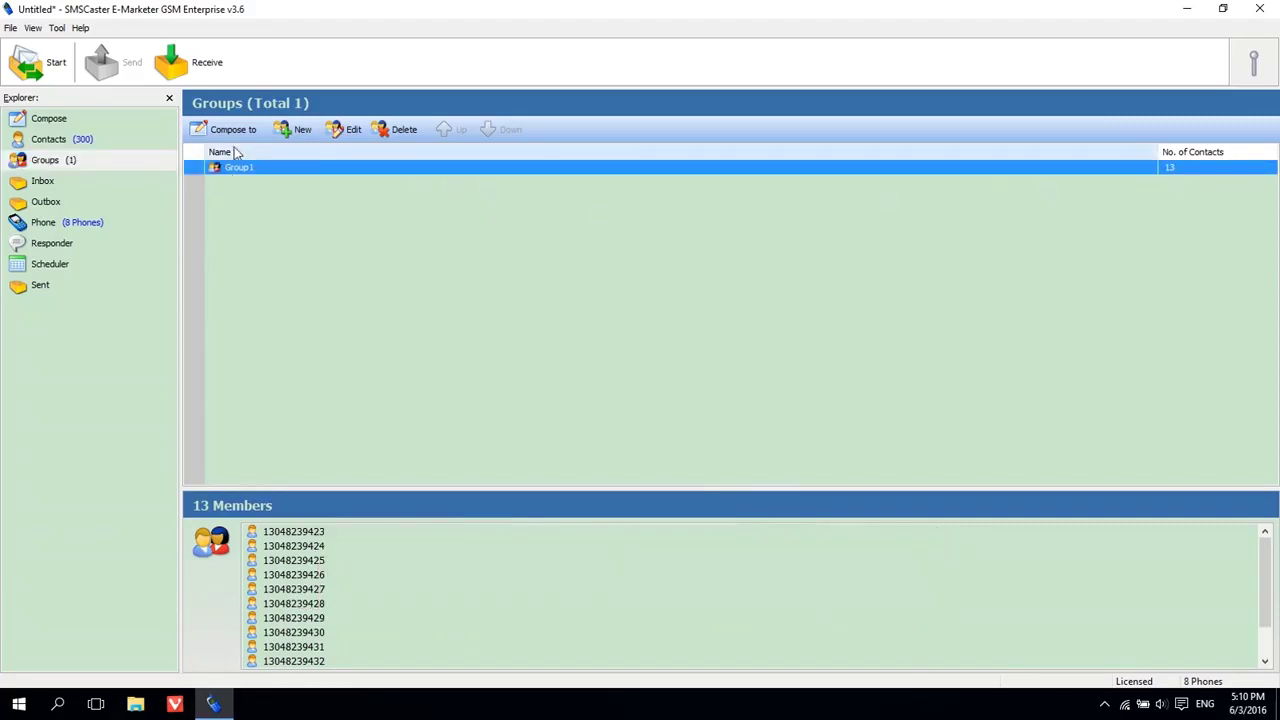
Create Group2 with a run of 11 contacts, then return to the compose screen.
{"action": "left_click", "coordinate": [293, 130]}
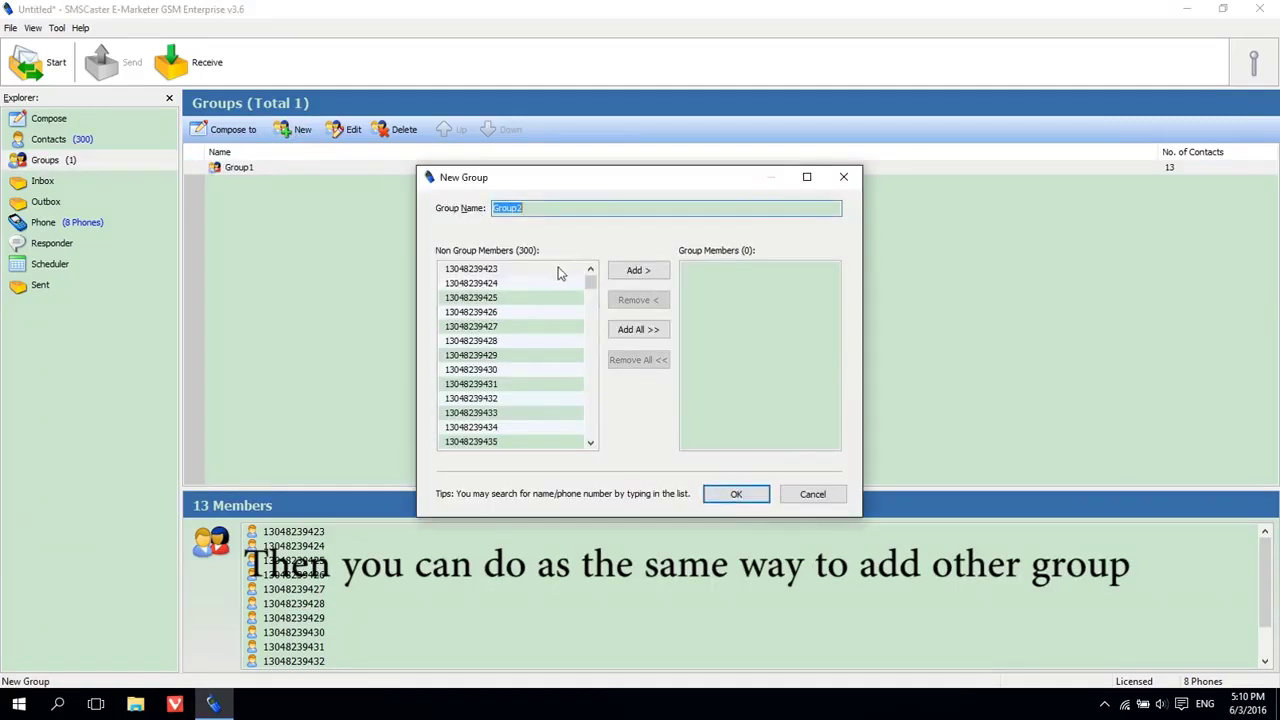
{"action": "left_click_drag", "start_coordinate": [589, 283], "coordinate": [590, 300]}
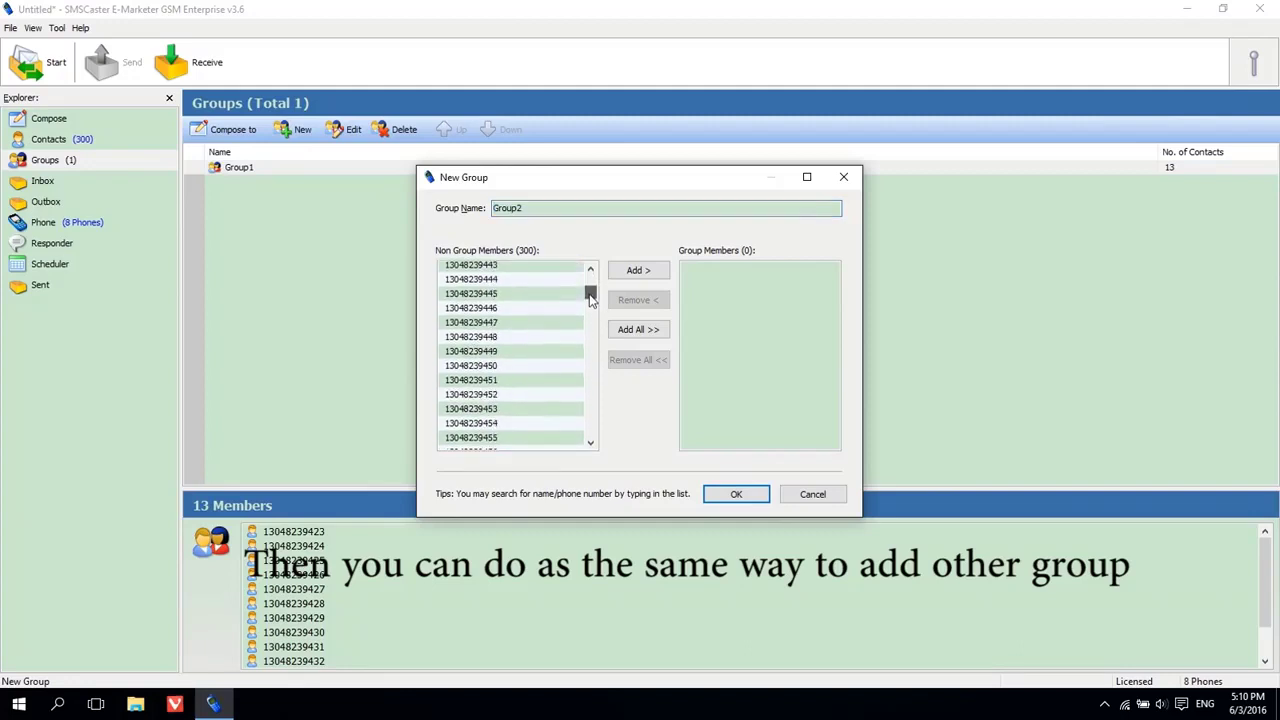
{"action": "left_click", "coordinate": [496, 294]}
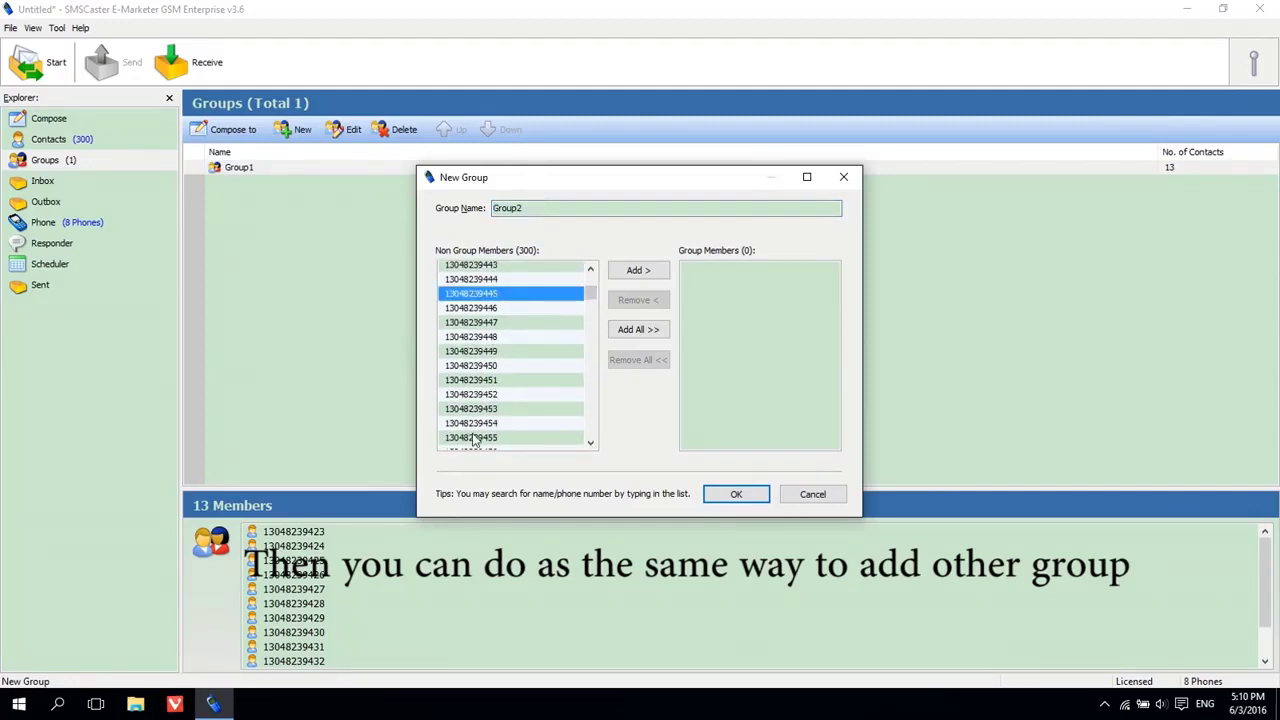
{"action": "left_click", "coordinate": [474, 438], "text": "shift"}
{"action": "left_click", "coordinate": [639, 272]}
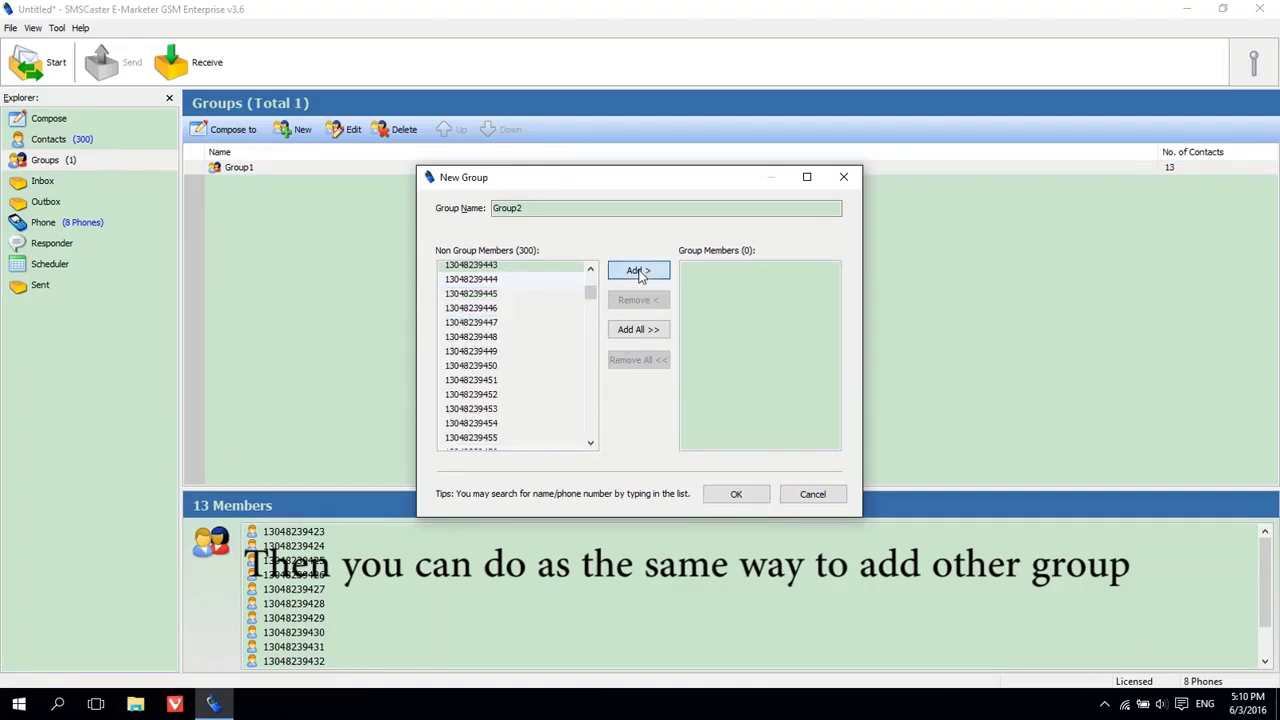
{"action": "left_click", "coordinate": [736, 495]}
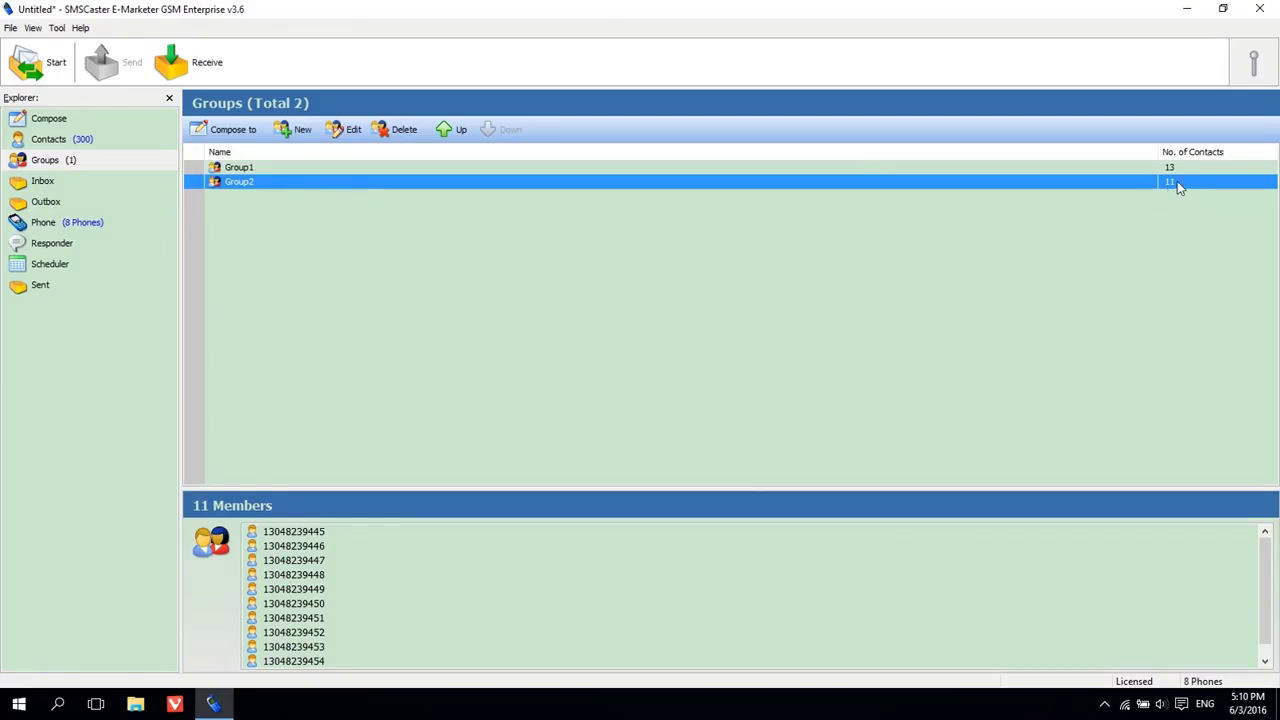
{"action": "left_click", "coordinate": [62, 121]}
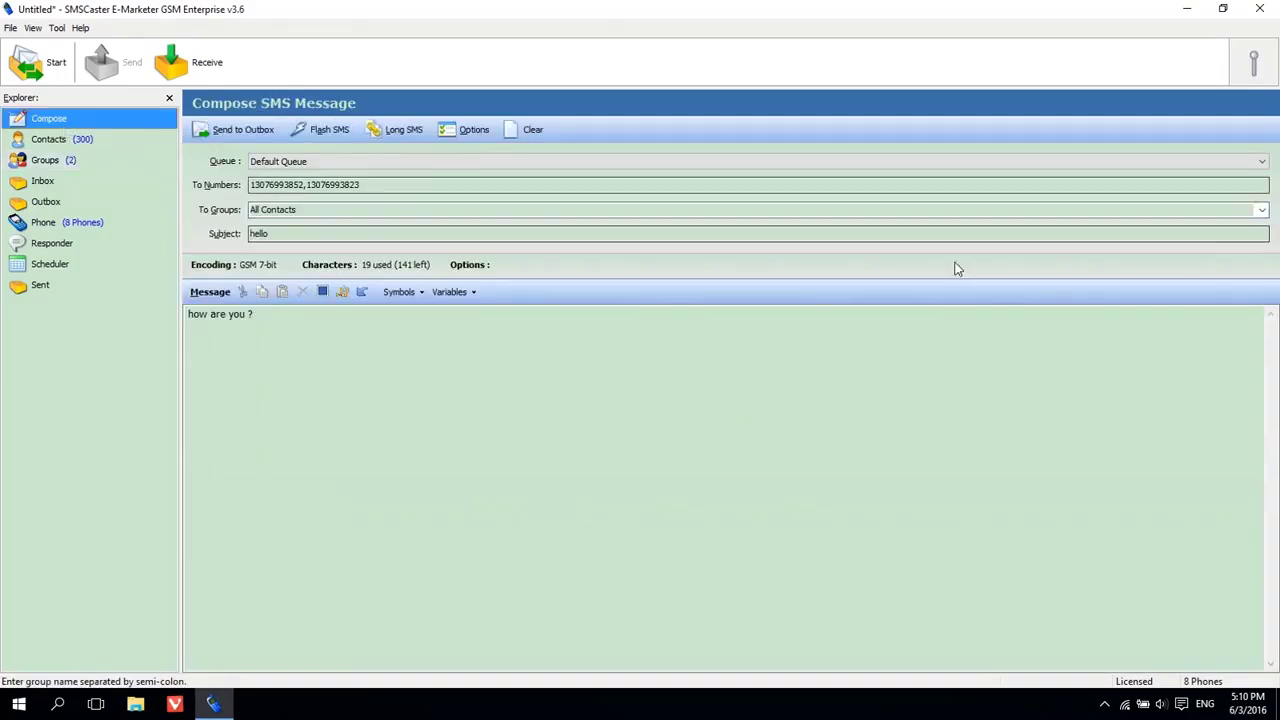
Address the hello draft to Group1 and view the Phone Information modem list.
{"action": "left_click", "coordinate": [1260, 209]}
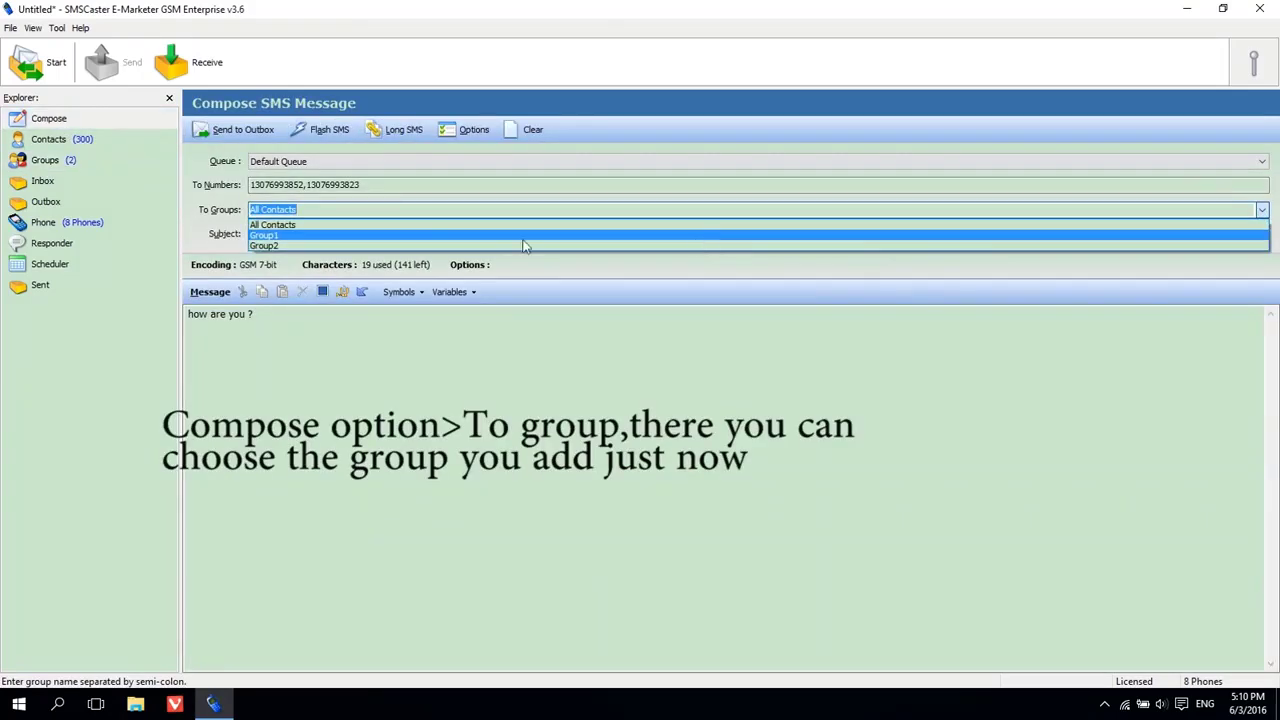
{"action": "left_click", "coordinate": [395, 236]}
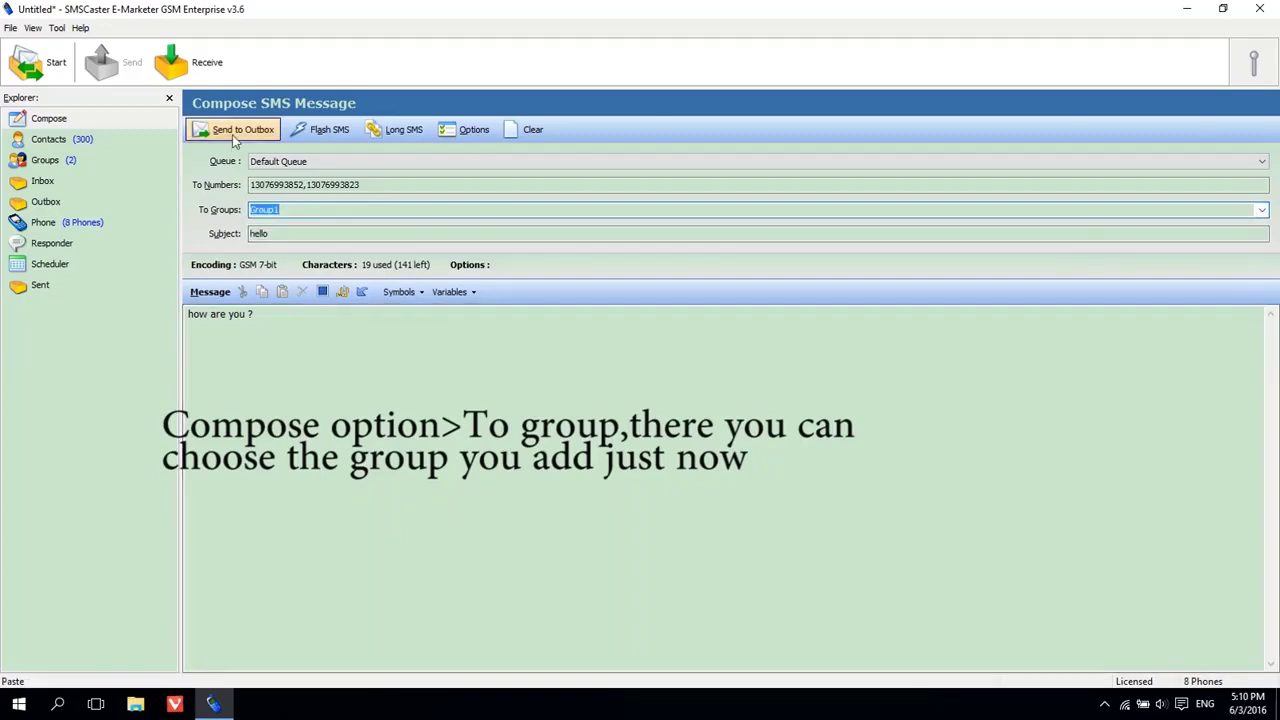
{"action": "left_click", "coordinate": [88, 228]}
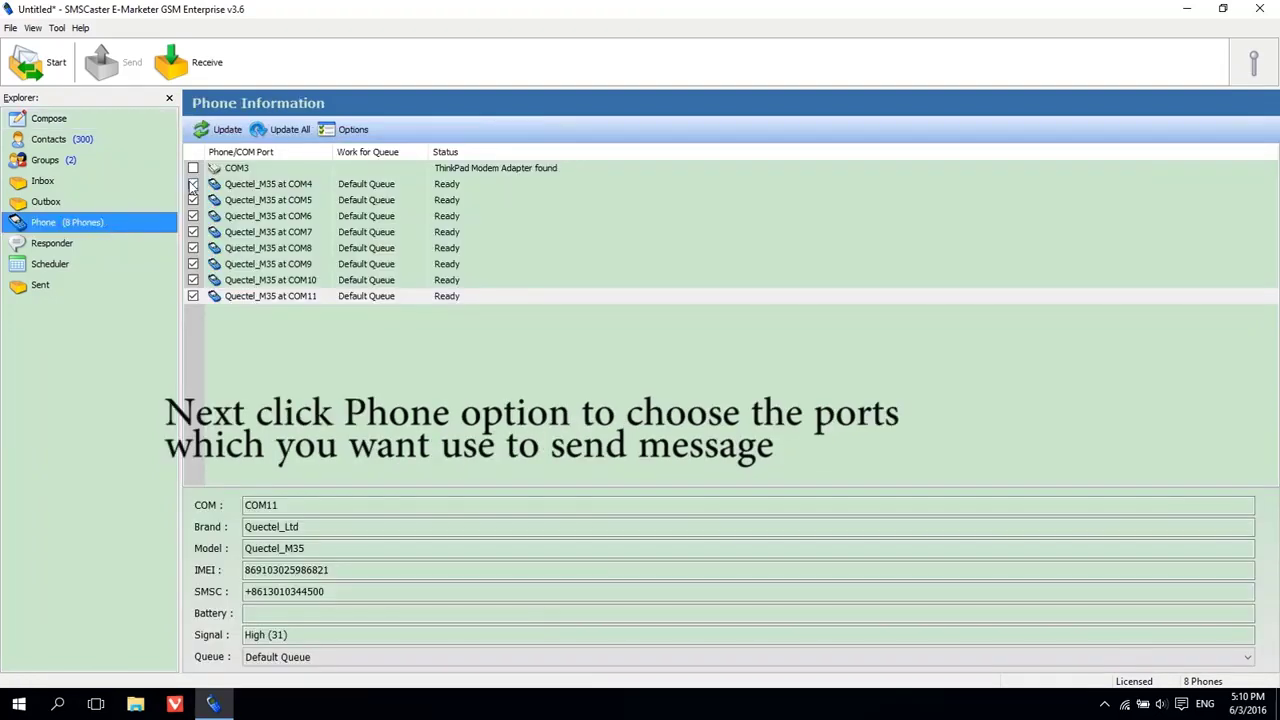
Disable every modem port from COM4 through COM11 in Phone Information.
{"action": "left_click", "coordinate": [193, 185]}
{"action": "left_click", "coordinate": [193, 184]}
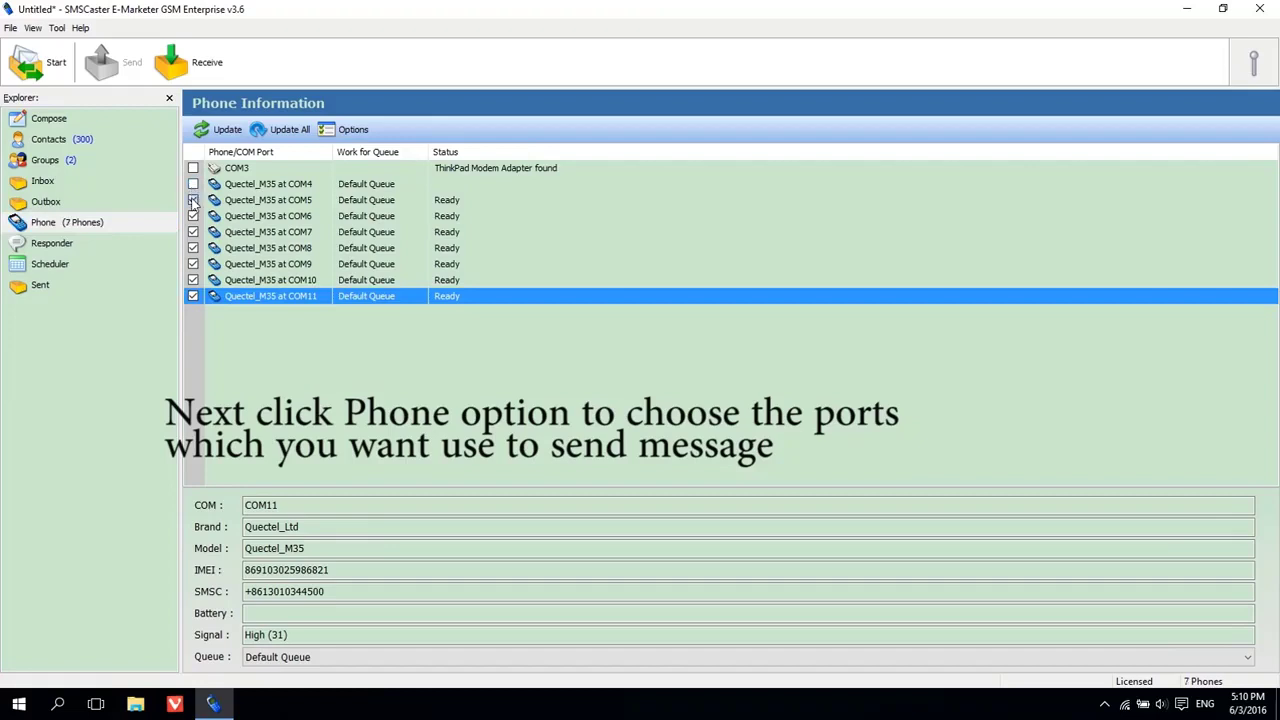
{"action": "left_click", "coordinate": [193, 200]}
{"action": "left_click", "coordinate": [193, 216]}
{"action": "left_click", "coordinate": [193, 232]}
{"action": "left_click", "coordinate": [193, 248]}
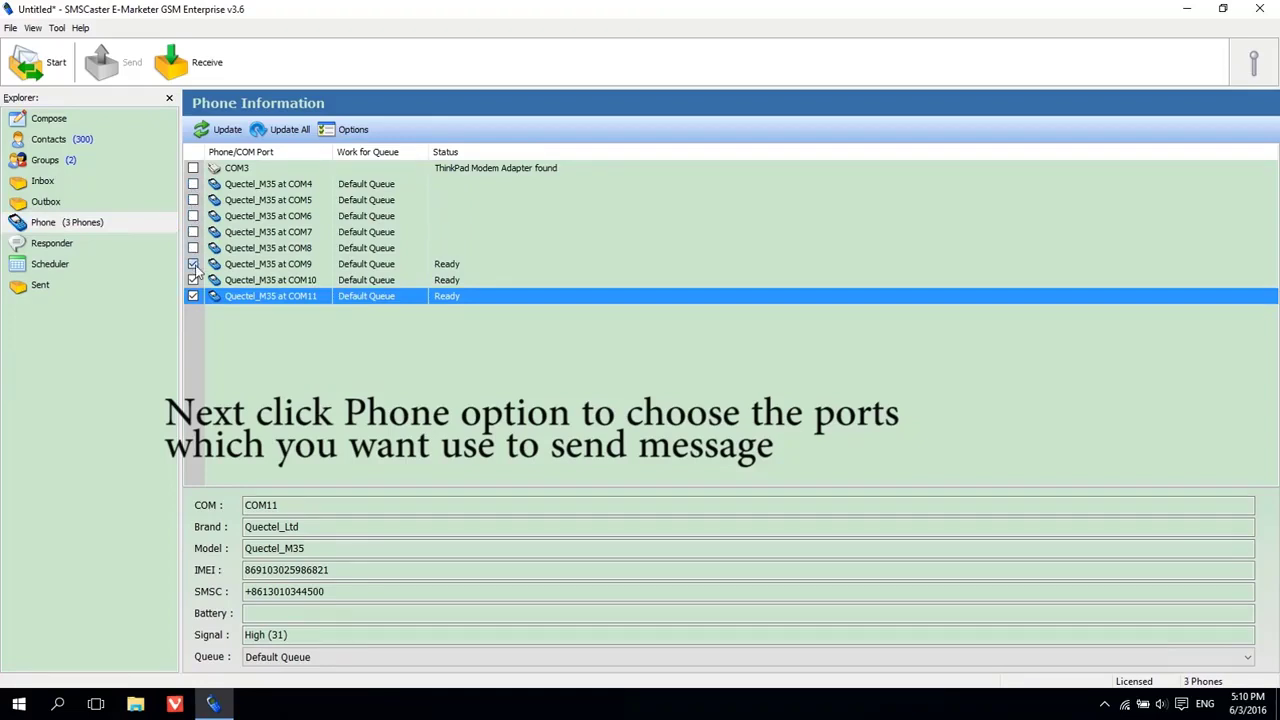
{"action": "left_click", "coordinate": [193, 264]}
{"action": "left_click", "coordinate": [193, 280]}
{"action": "left_click", "coordinate": [193, 296]}
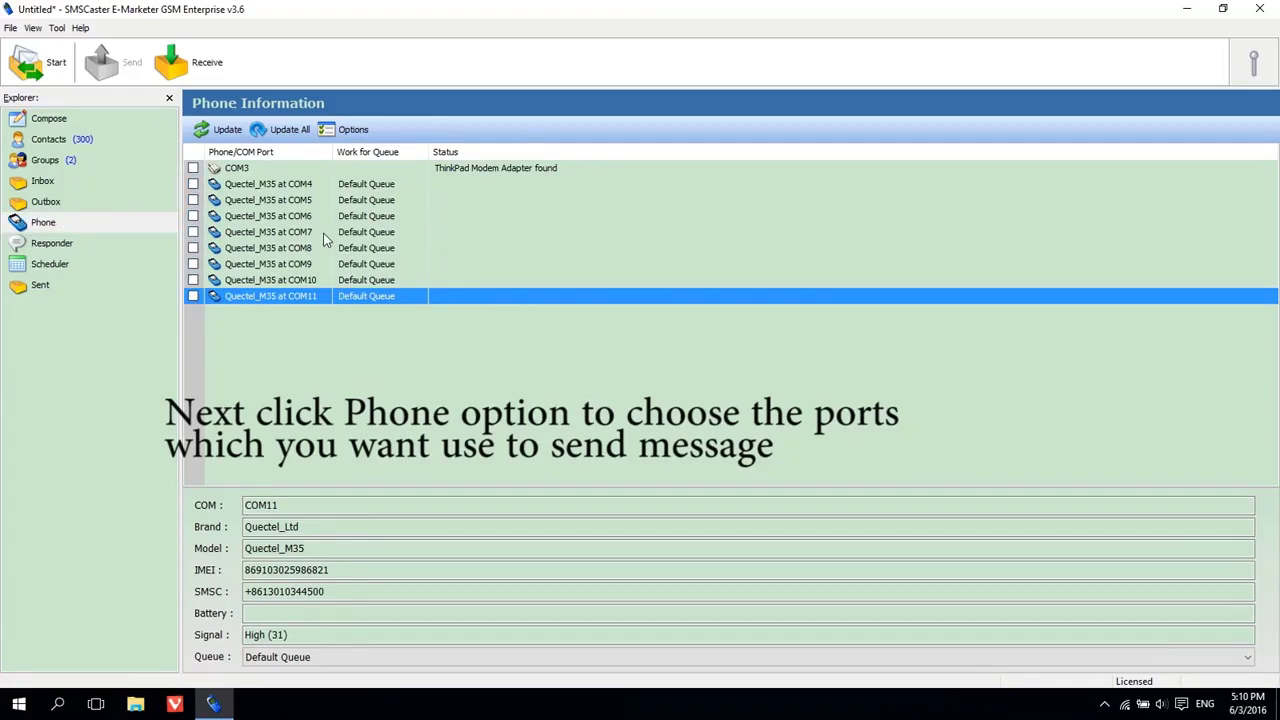
Re-enable only COM4, COM6 and COM8, then return to the message composer.
{"action": "left_click", "coordinate": [193, 184]}
{"action": "left_click", "coordinate": [193, 216]}
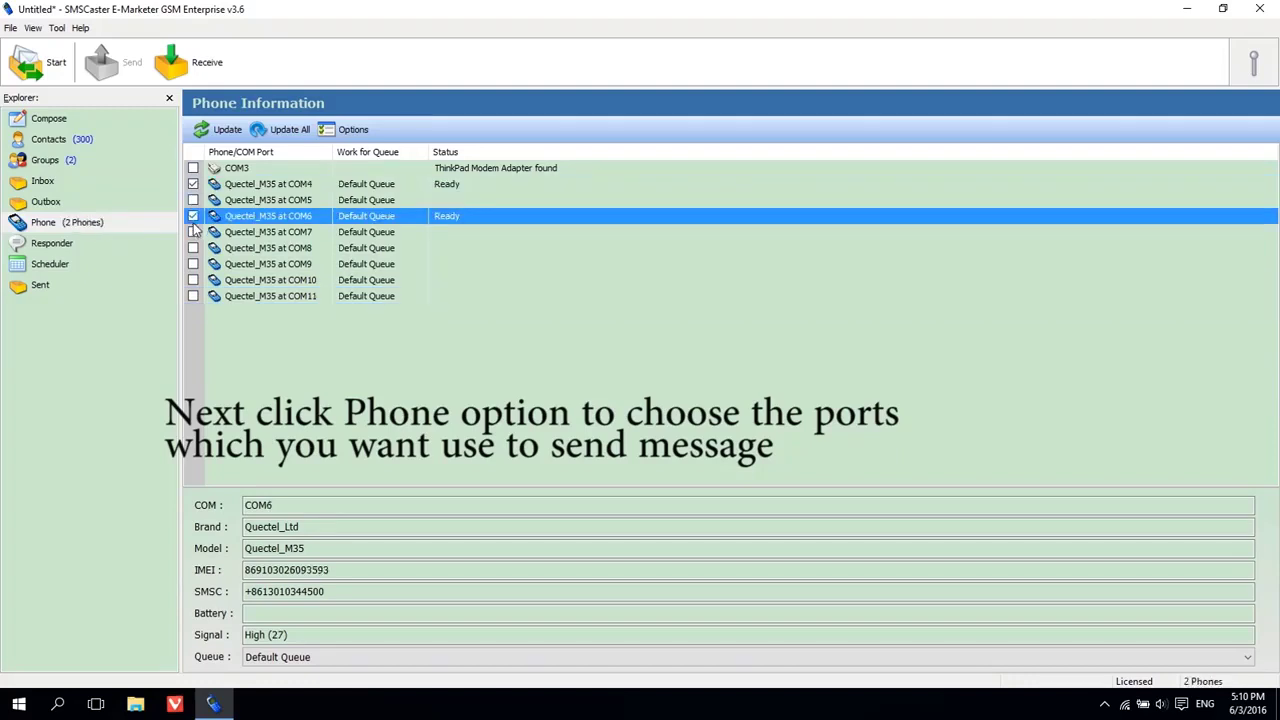
{"action": "left_click", "coordinate": [193, 248]}
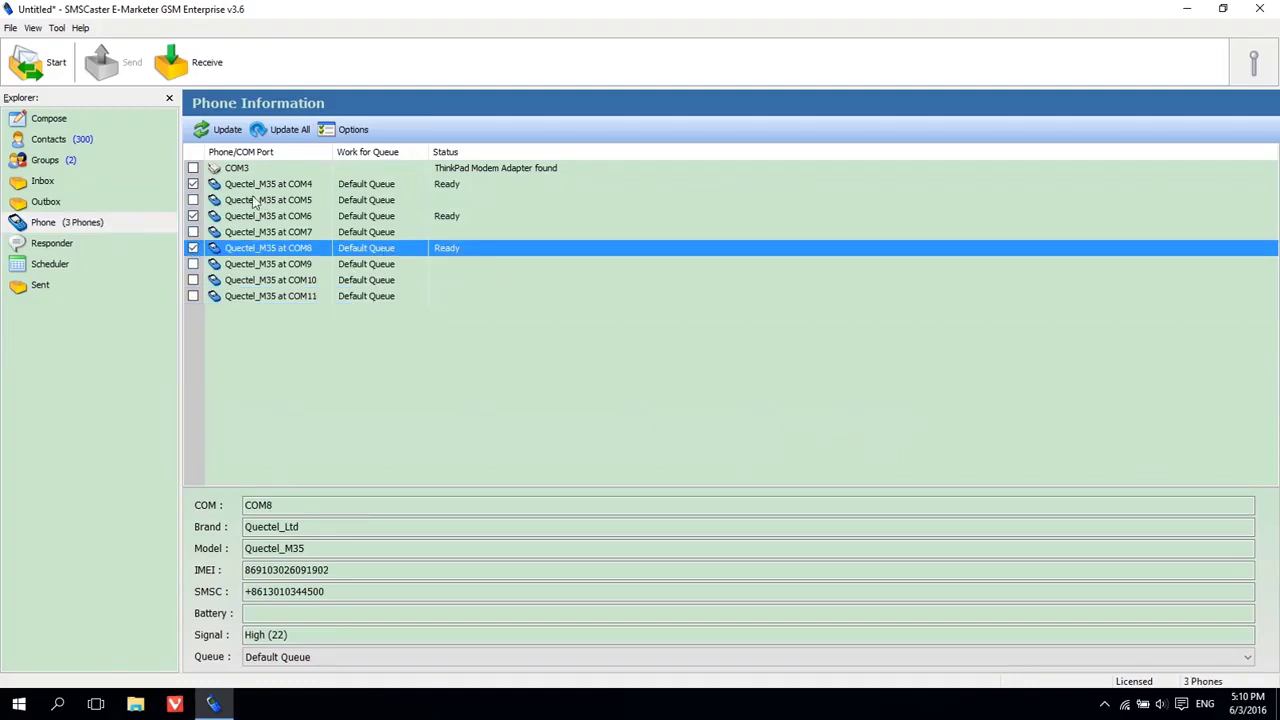
{"action": "left_click", "coordinate": [48, 120]}
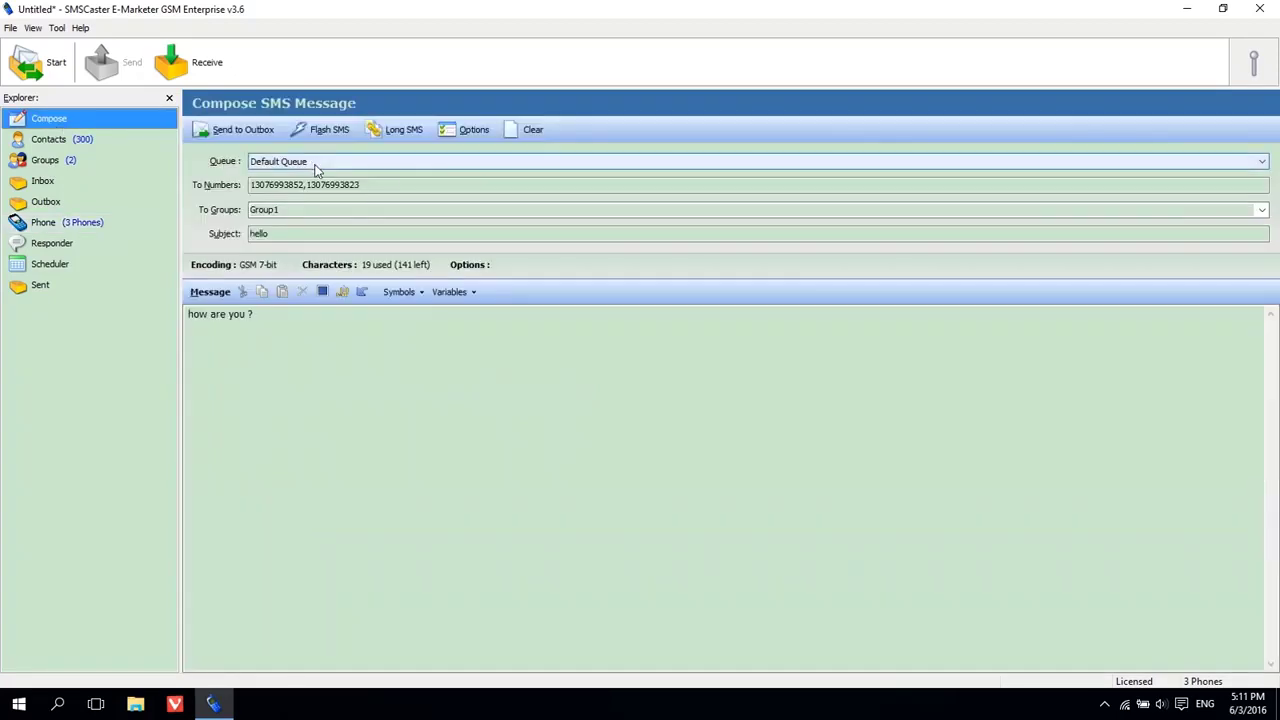
Queue the hello message to Group1 and review its 13 waiting entries in the Outbox.
{"action": "left_click", "coordinate": [236, 129]}
{"action": "left_click", "coordinate": [55, 201]}
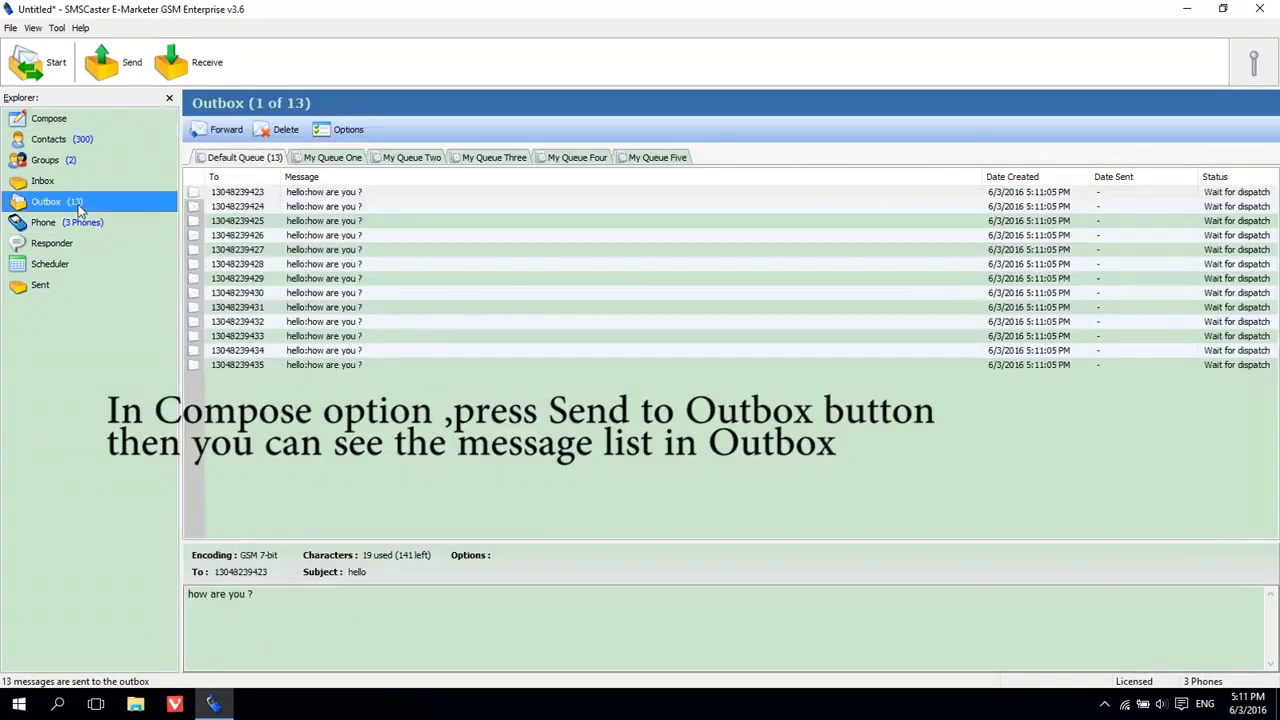
{"action": "left_click_drag", "start_coordinate": [389, 196], "coordinate": [350, 390]}
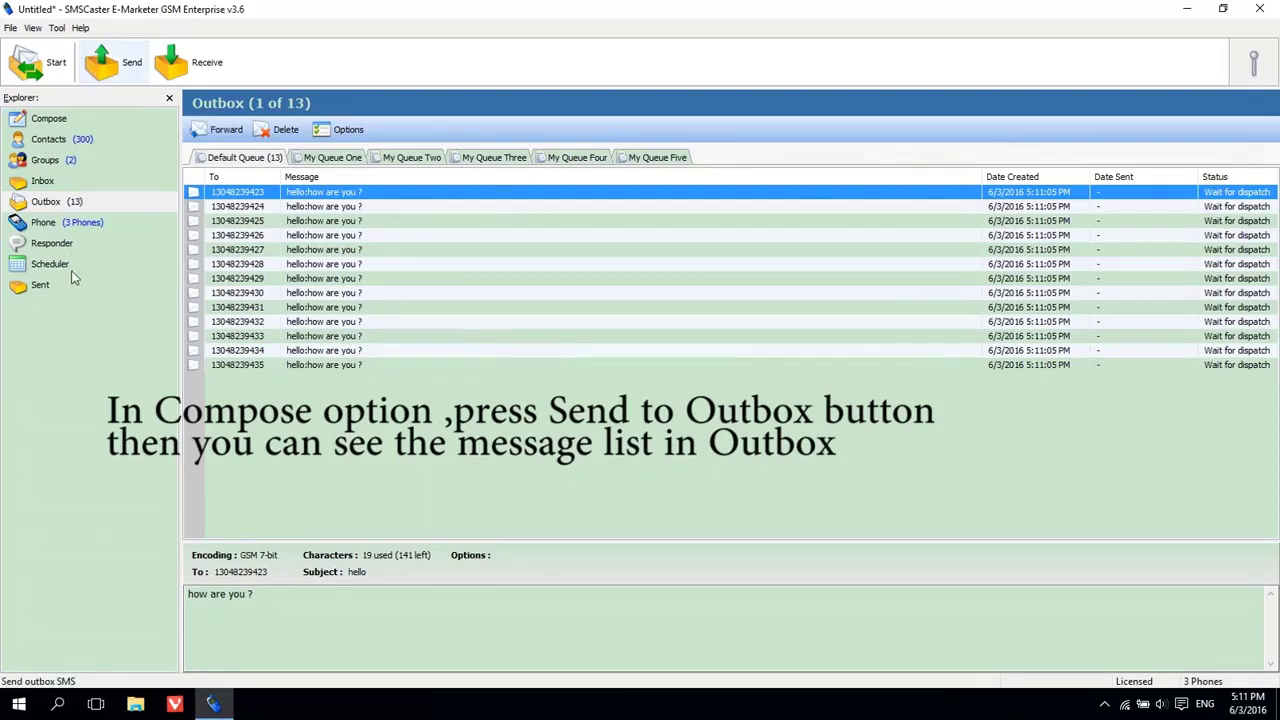
Start sending the 13 queued messages, check the first message's details, then stop the run.
{"action": "left_click", "coordinate": [100, 75]}
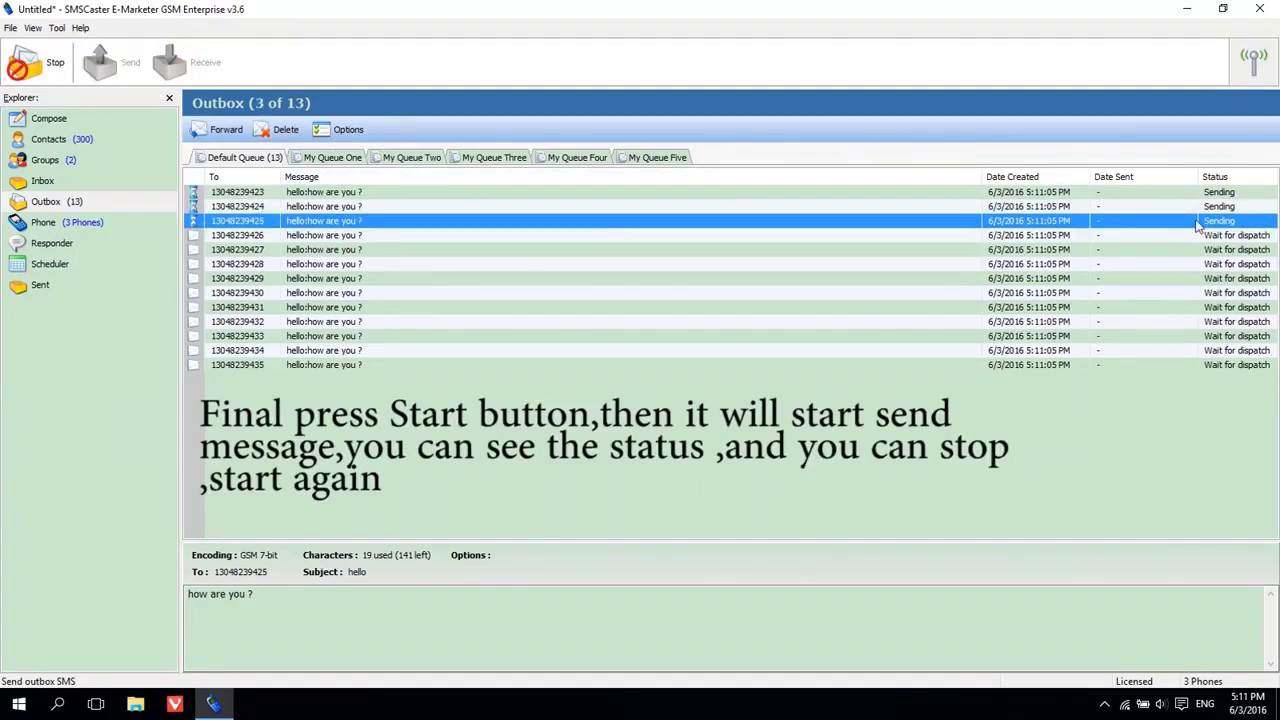
{"action": "left_click", "coordinate": [1238, 196]}
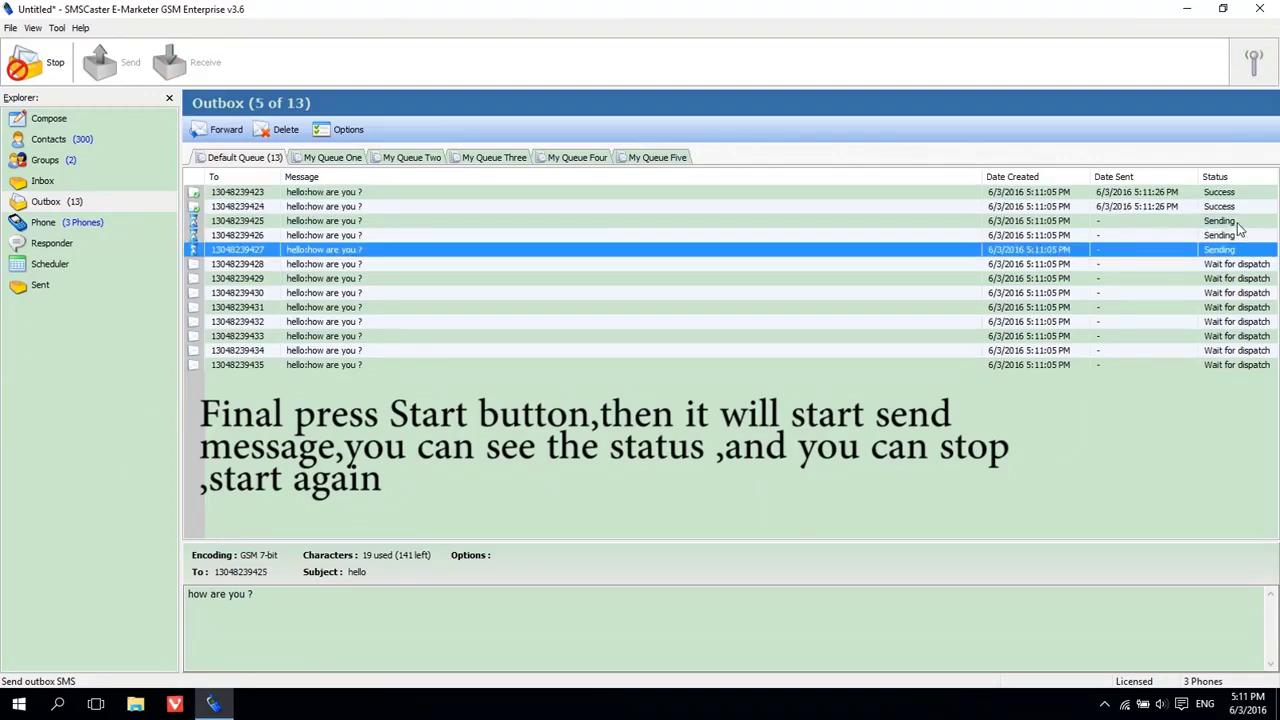
{"action": "left_click", "coordinate": [1238, 196]}
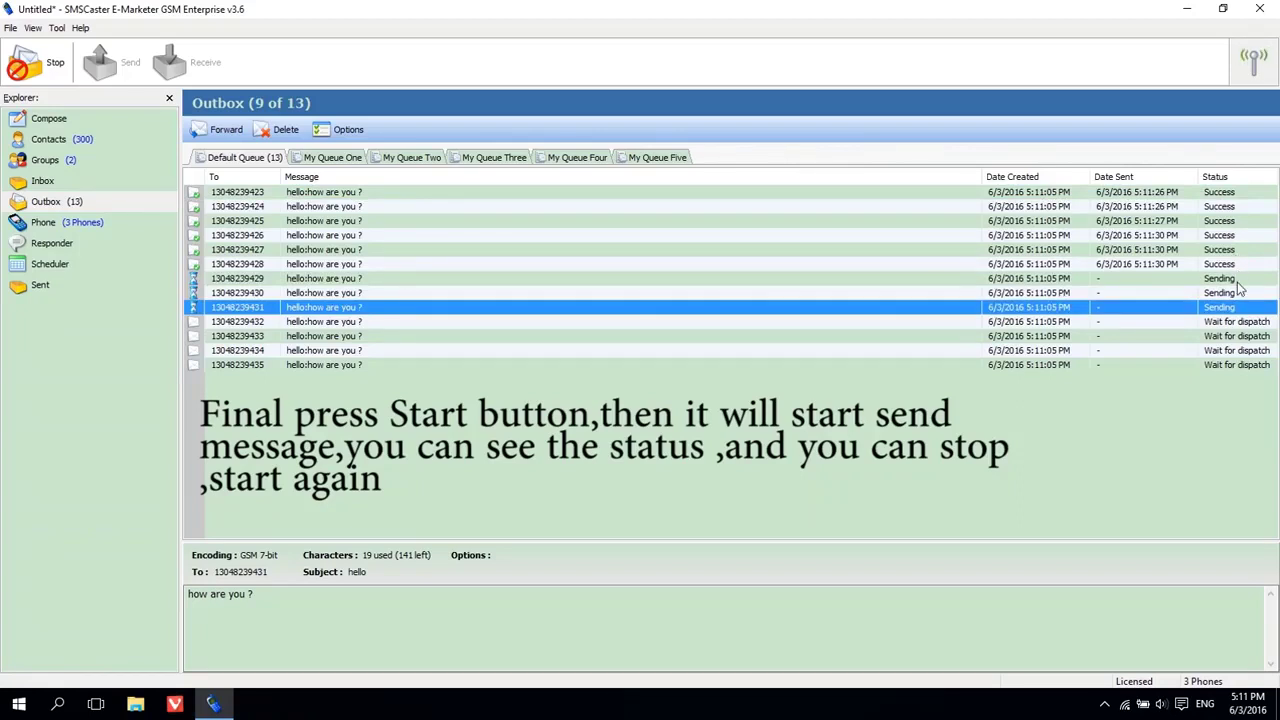
{"action": "left_click", "coordinate": [22, 70]}
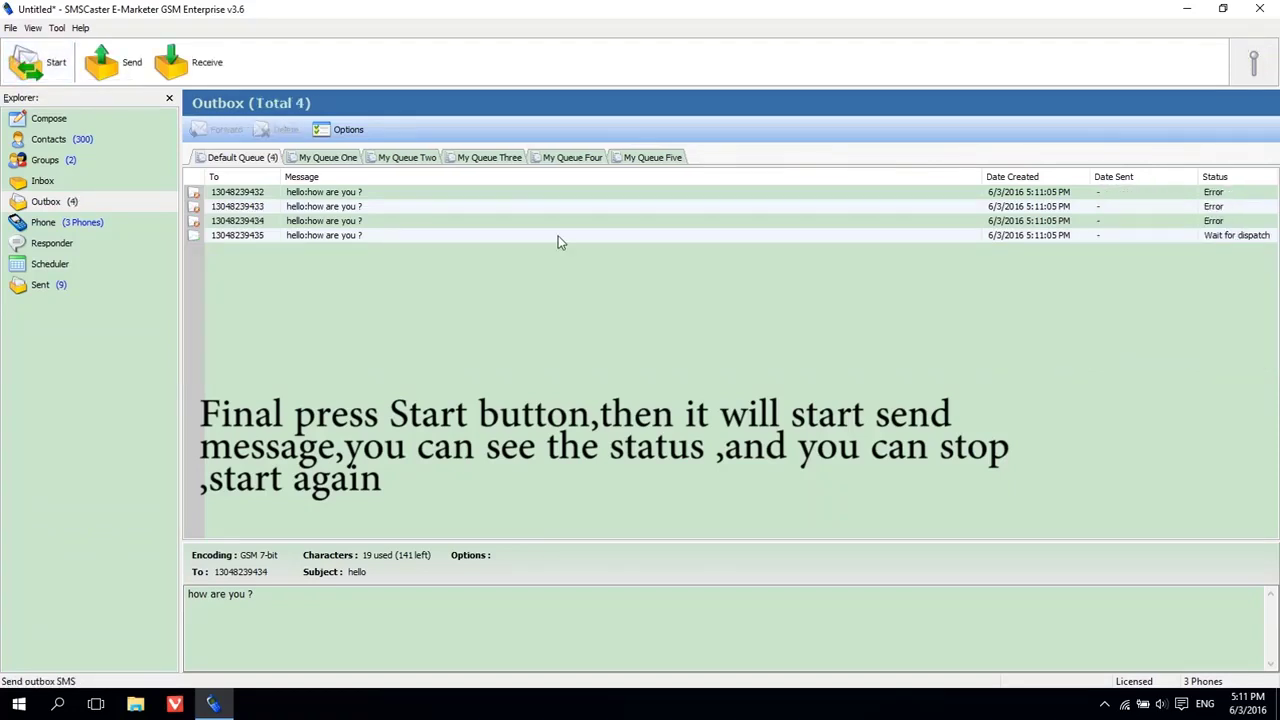
Resend the four remaining messages and confirm all show Success in Sent.
{"action": "left_click", "coordinate": [128, 80]}
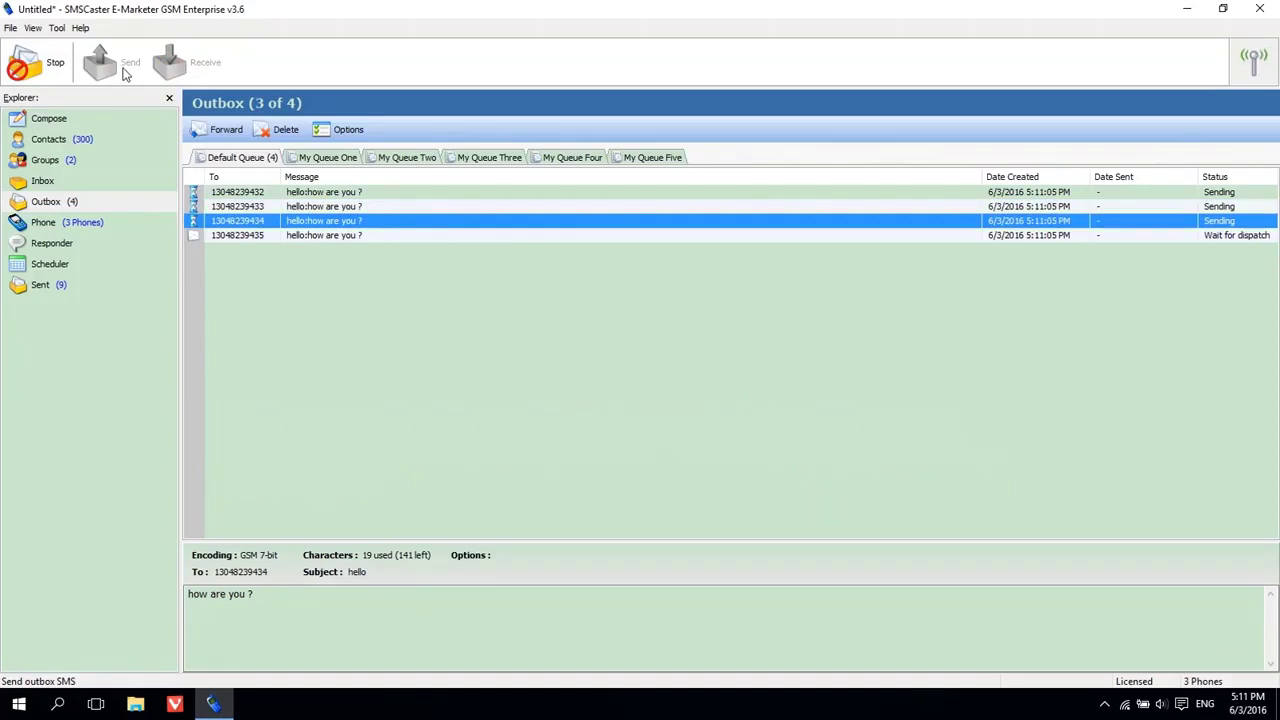
{"action": "left_click", "coordinate": [40, 285]}
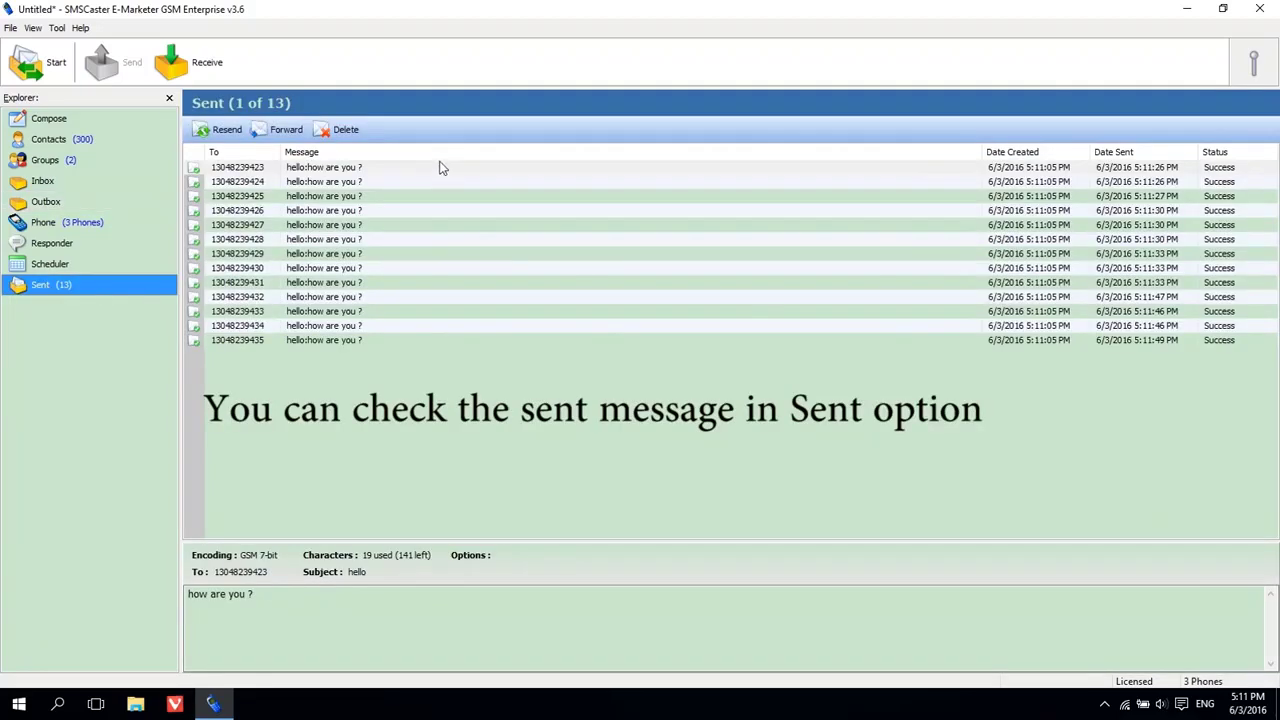
{"action": "left_click", "coordinate": [1226, 170]}
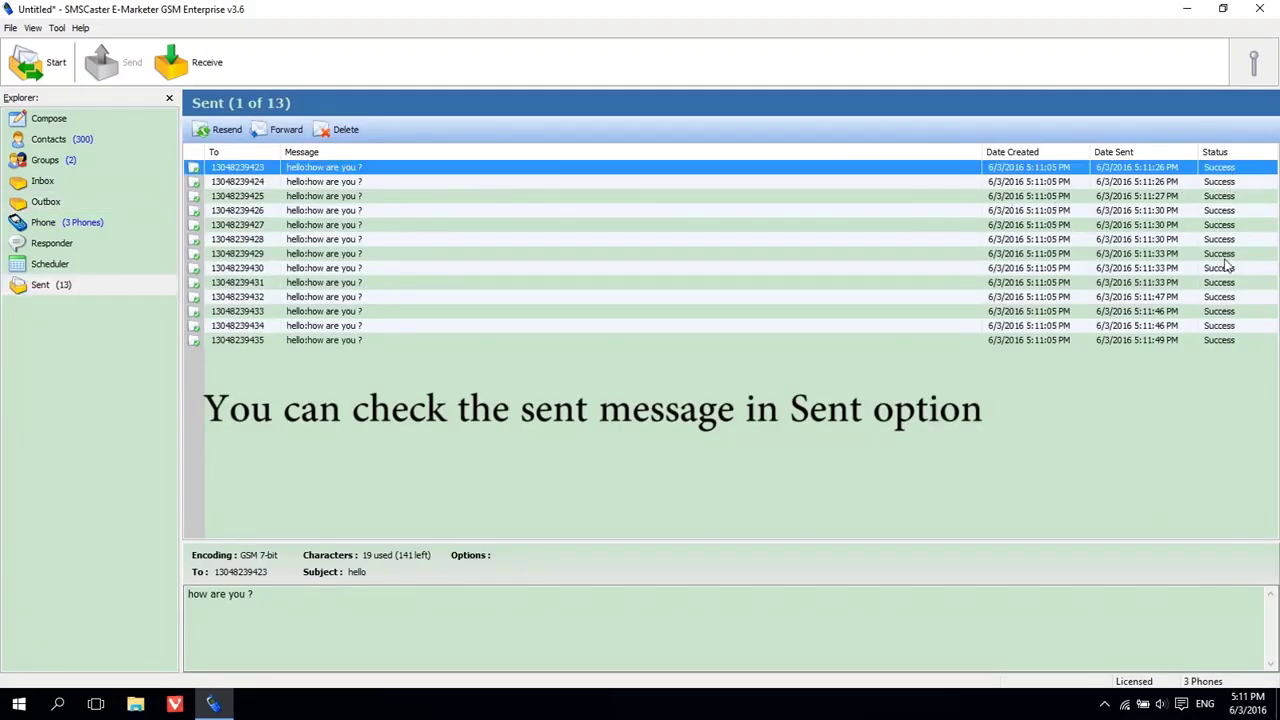